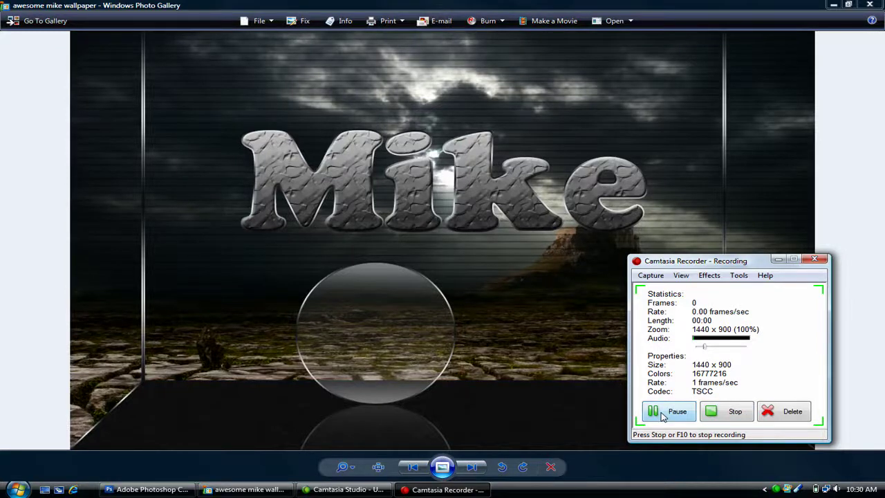
- Minimize the example photo viewer and bring Photoshop to the front
left_click(777, 259)
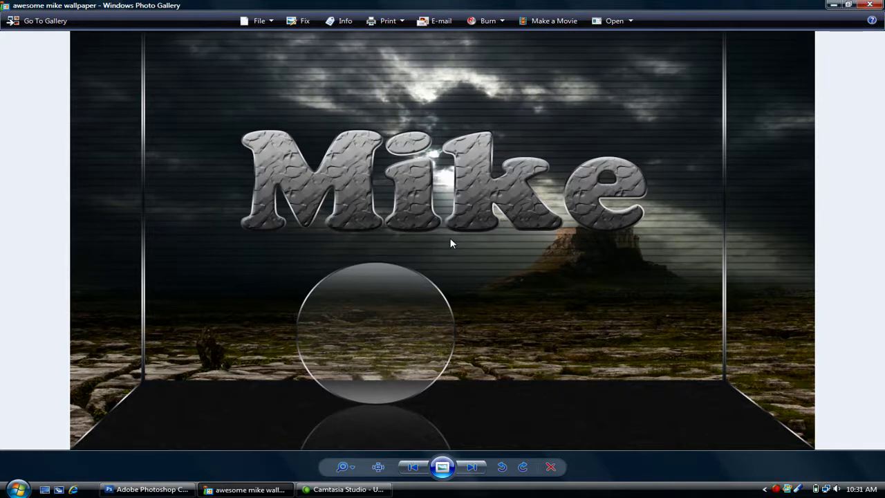
left_click(832, 6)
key("alt+Tab")
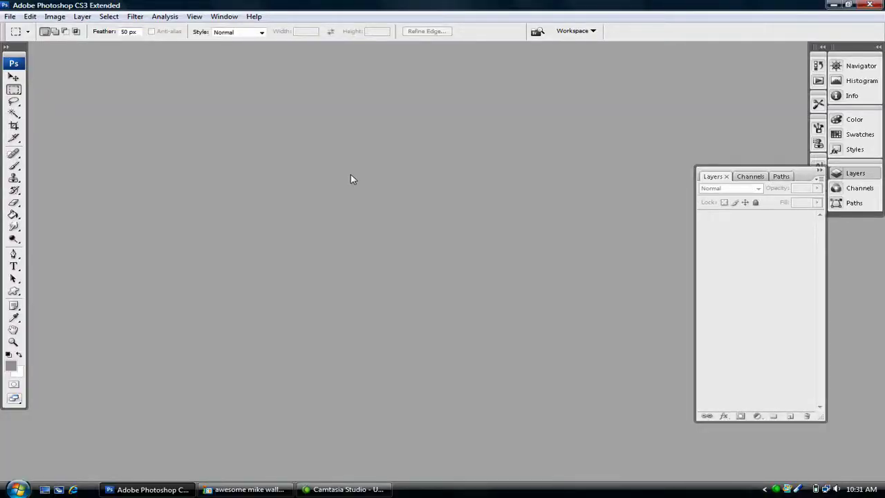
- Create a new 1440 × 900 px, 300 ppi document with a white background
key("ctrl+n")
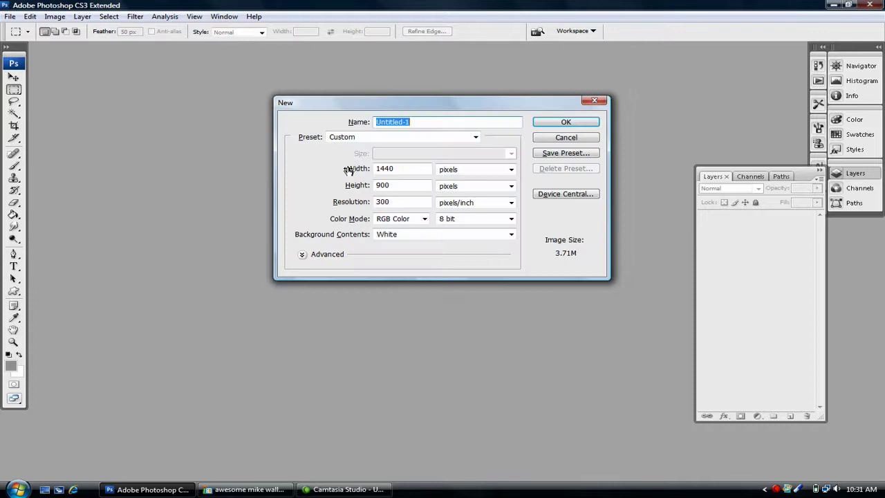
double_click(407, 185)
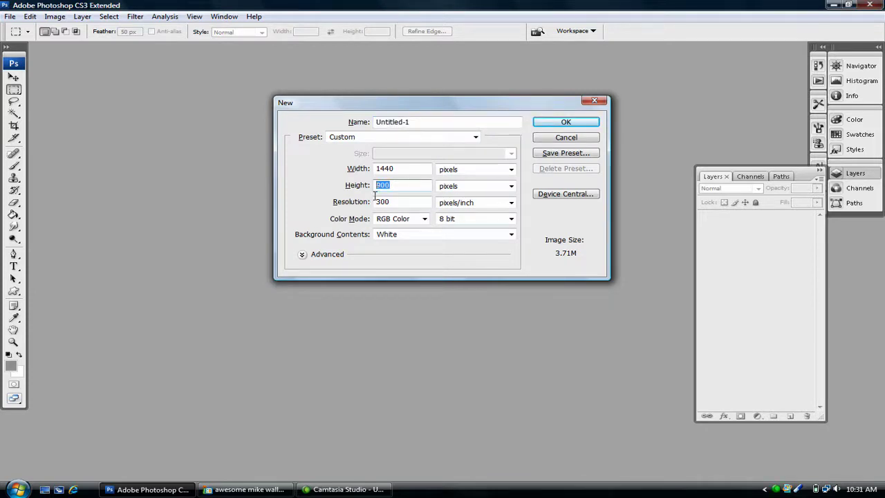
key("Tab")
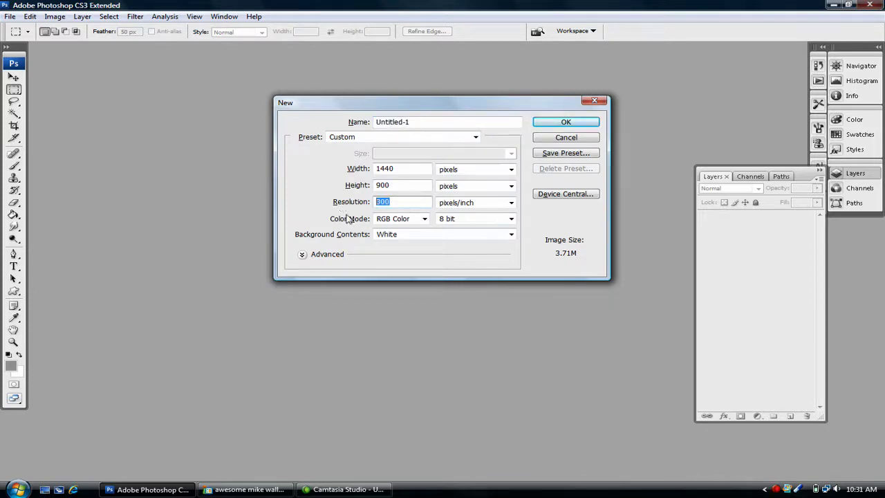
left_click(564, 121)
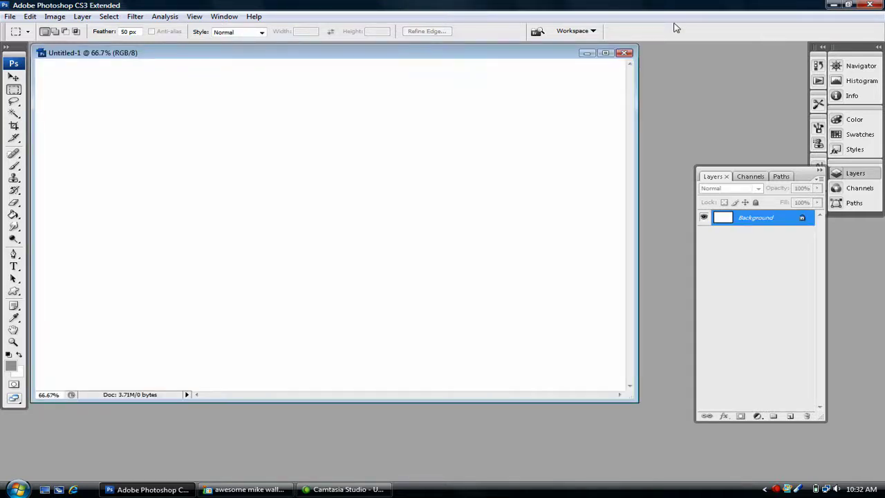
- Maximize the document window and set the foreground colour to grey #999999
left_click(605, 53)
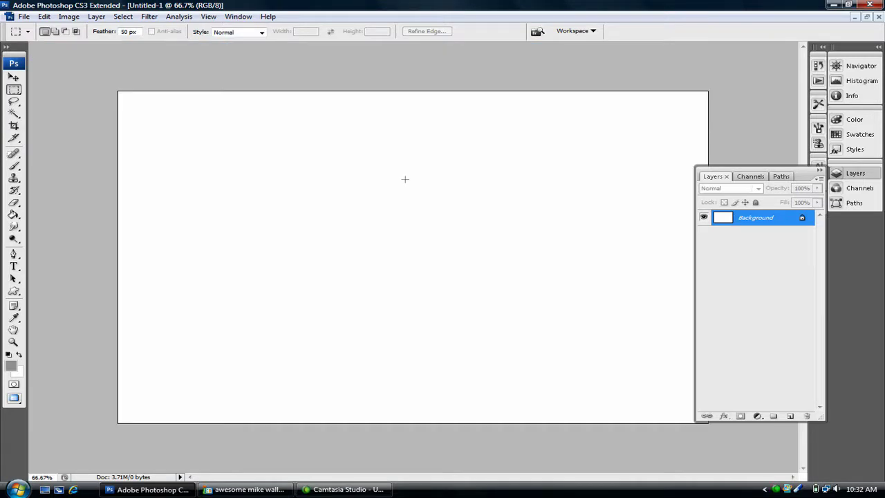
left_click(12, 367)
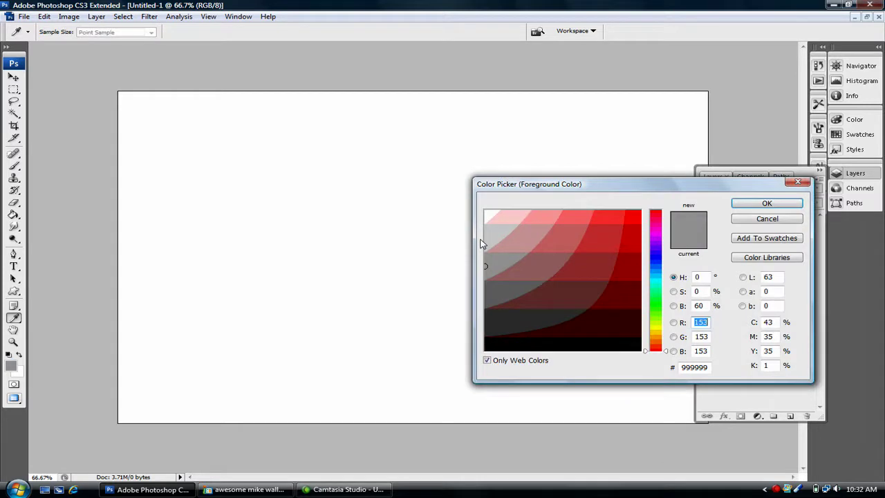
left_click_drag(549, 185, 449, 156)
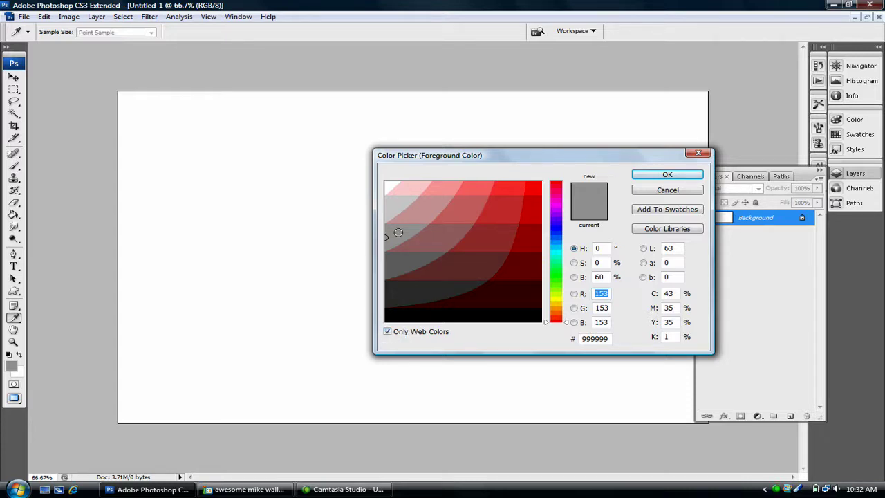
left_click(393, 233)
left_click(667, 174)
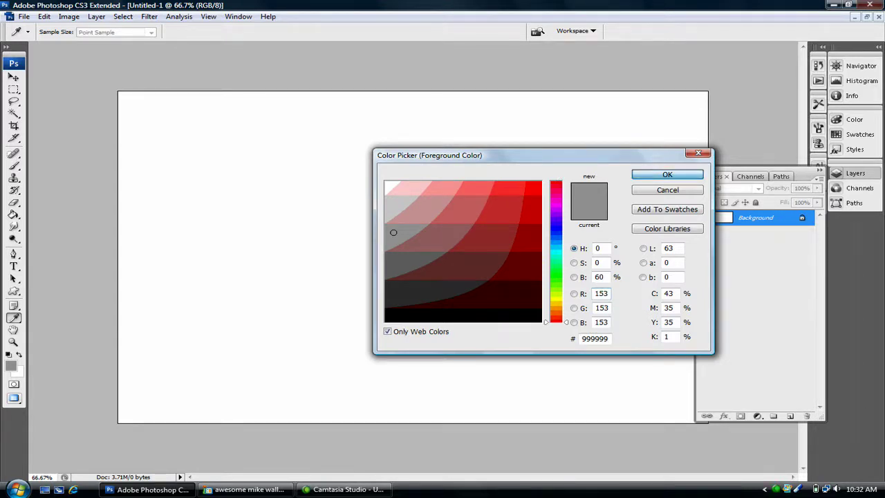
- Fill the white canvas with the grey using the Paint Bucket
key("m")
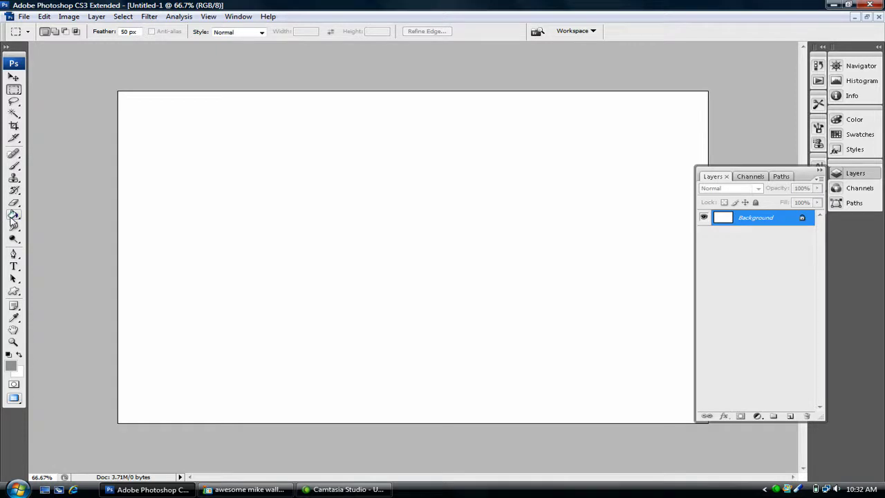
left_click(13, 215)
left_click(263, 284)
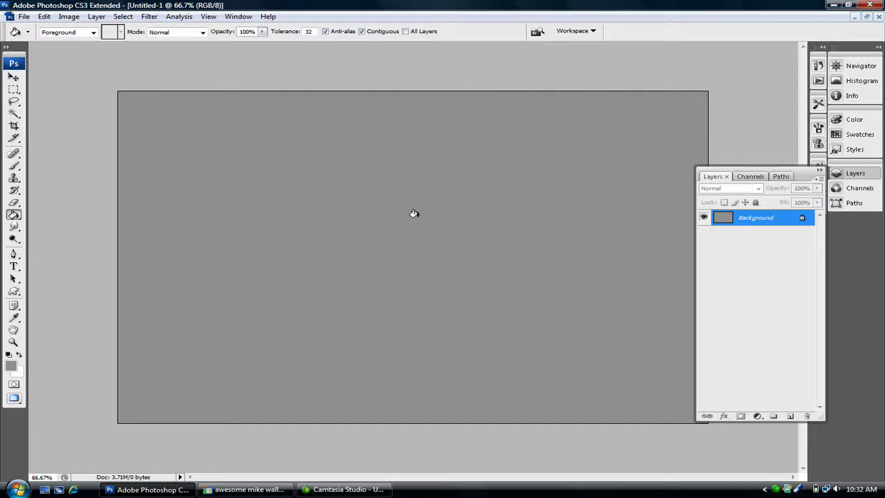
left_click(13, 77)
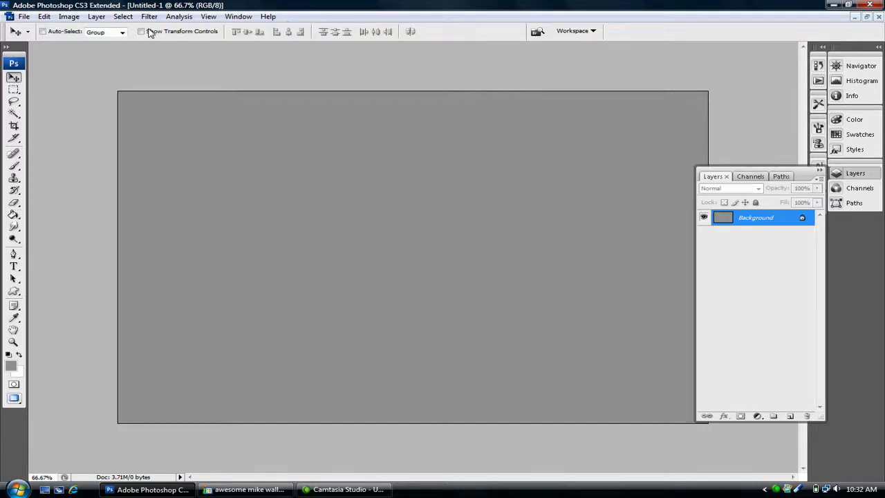
- Apply Add Noise at 12.5%, Uniform, Monochromatic to the grey canvas
left_click(149, 16)
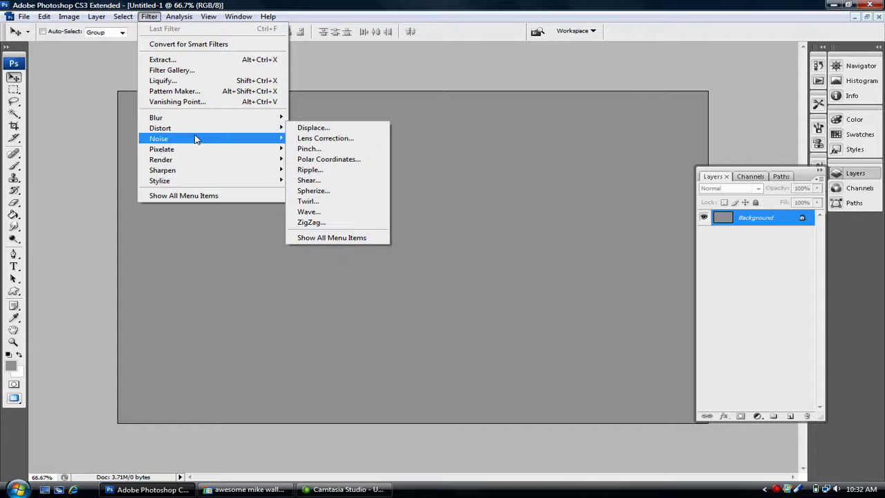
mouse_move(195, 139)
left_click(304, 140)
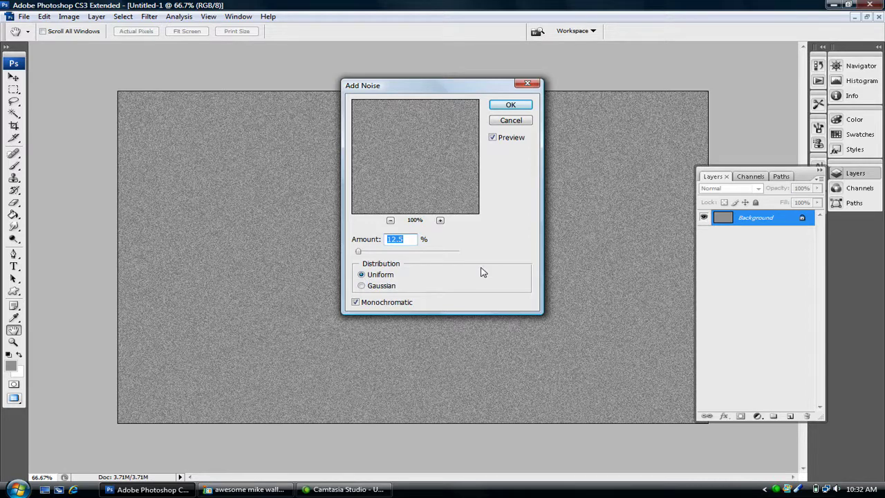
left_click(510, 109)
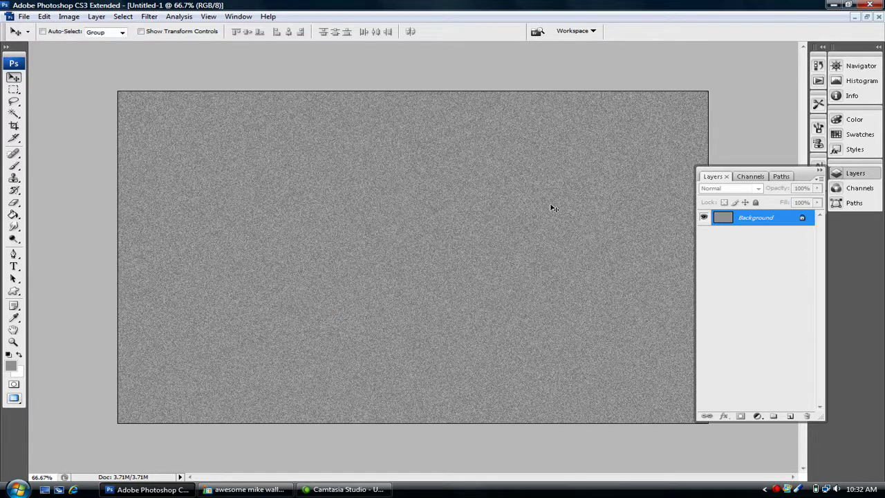
- Apply the Filter Gallery's Texture › Patchwork with Square Size 10 and Relief 0
left_click(150, 17)
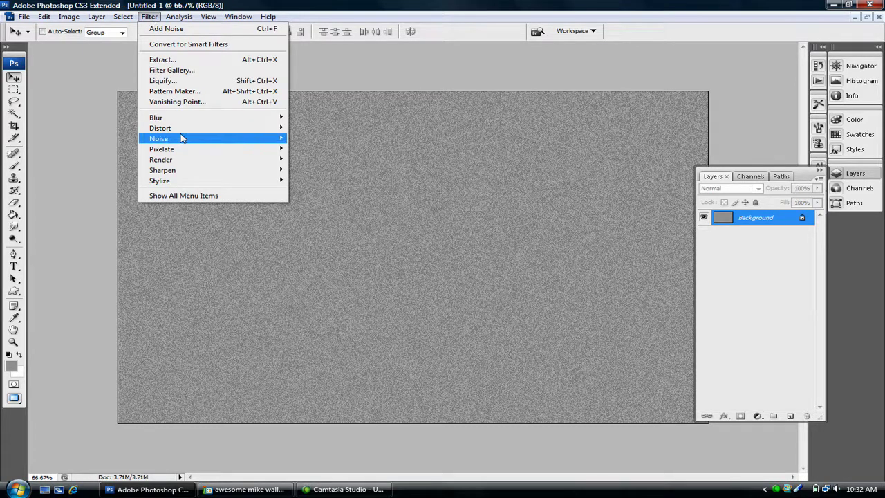
mouse_move(185, 129)
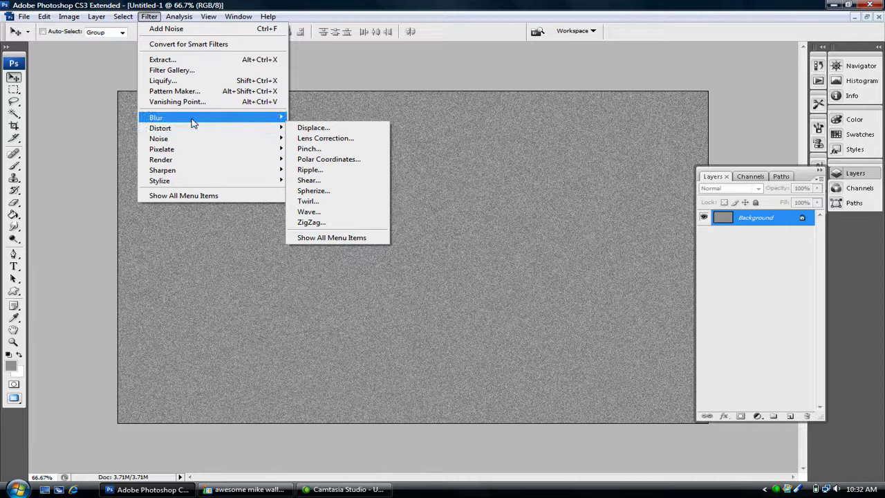
left_click(179, 72)
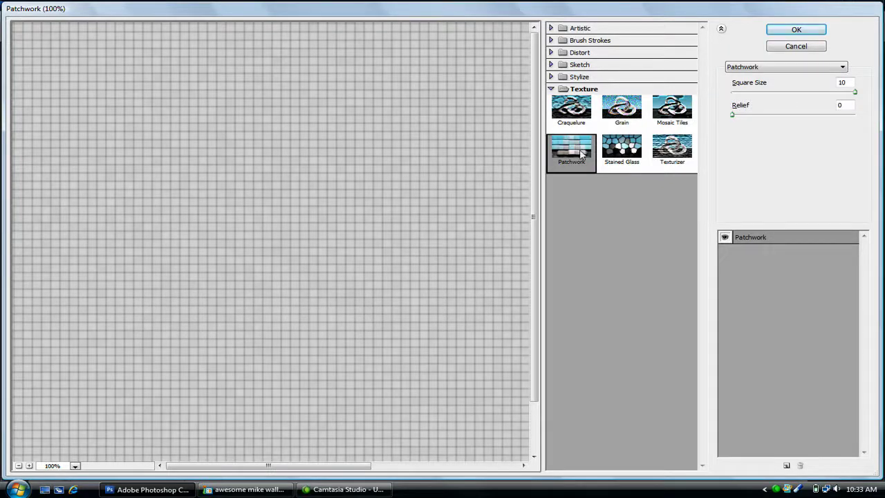
left_click(584, 89)
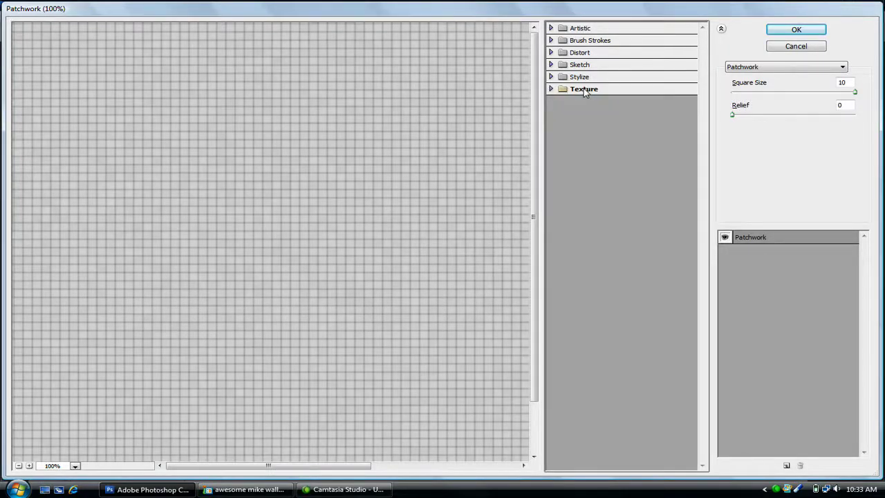
left_click(584, 90)
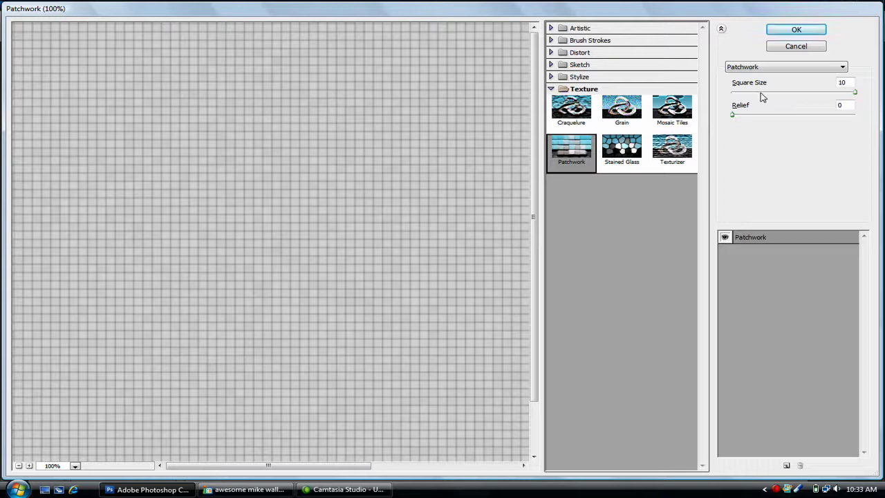
left_click(854, 96)
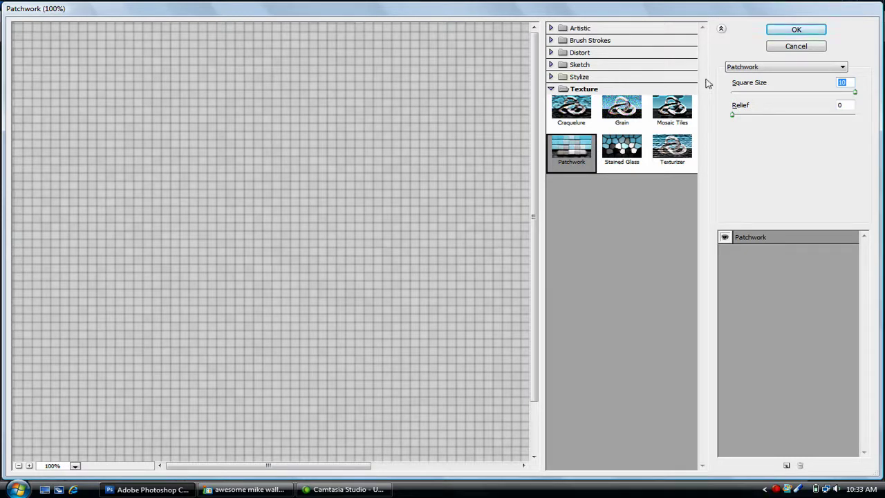
left_click(781, 33)
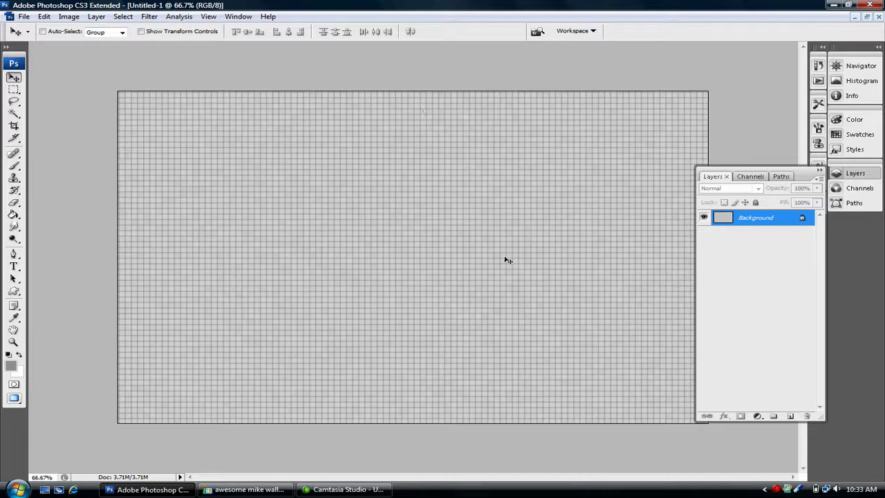
- Open the Motion Blur dialog and cancel it without applying
left_click(147, 17)
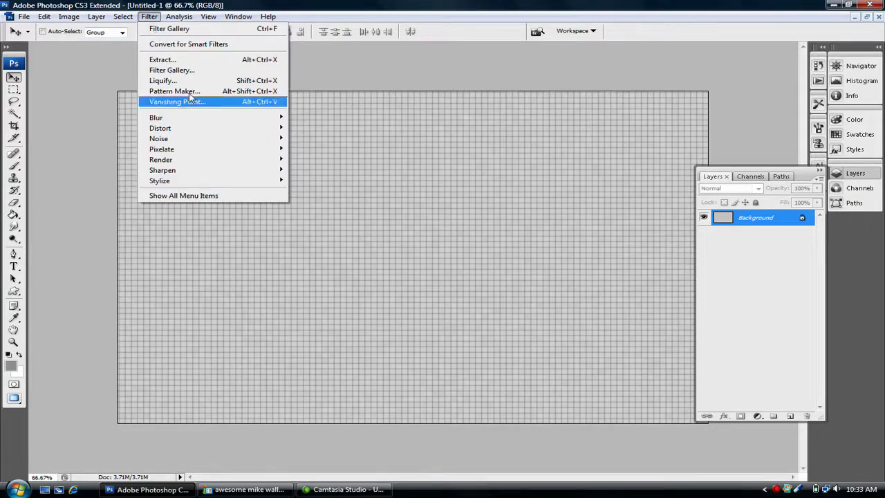
mouse_move(205, 120)
mouse_move(273, 122)
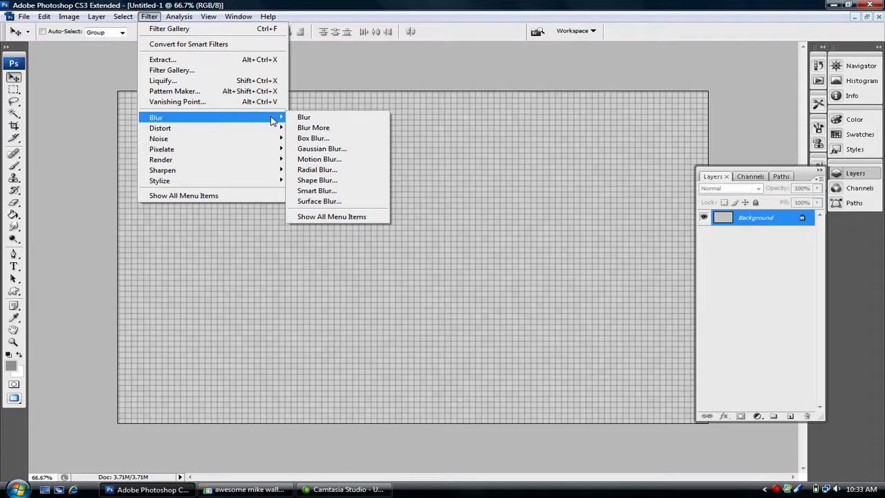
left_click(317, 159)
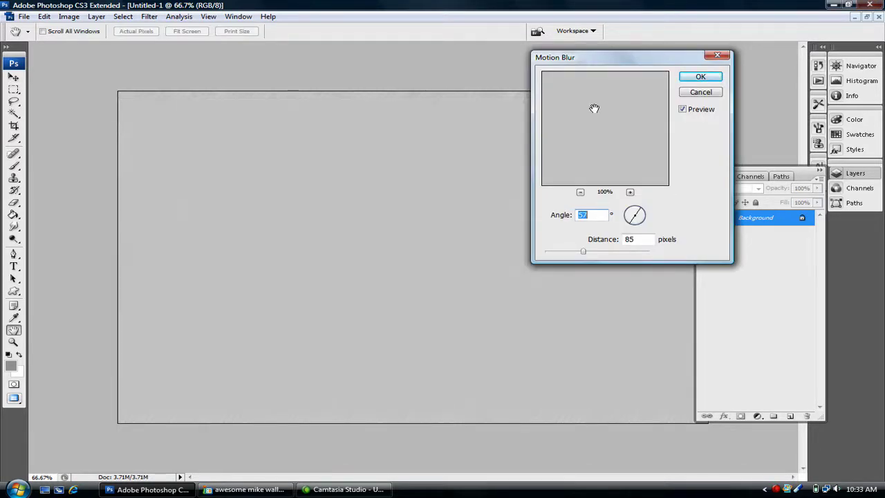
left_click(700, 92)
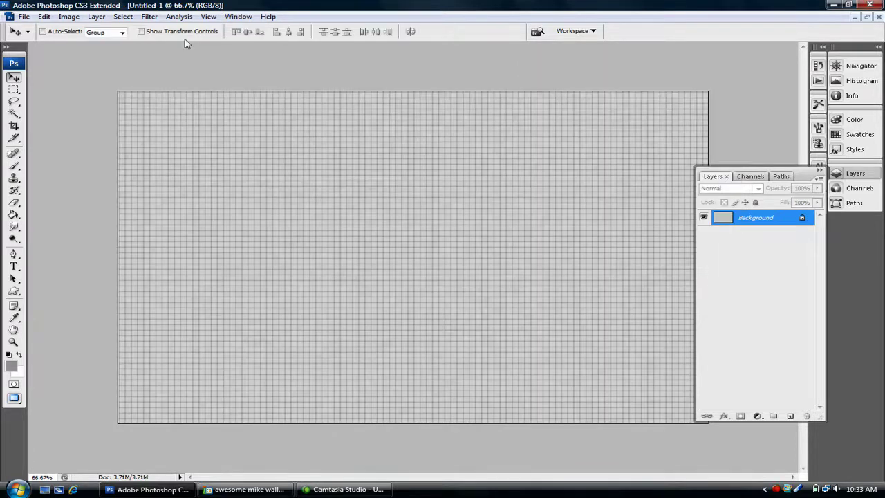
- Show all filter categories in the Filter menu to locate Blur
left_click(149, 17)
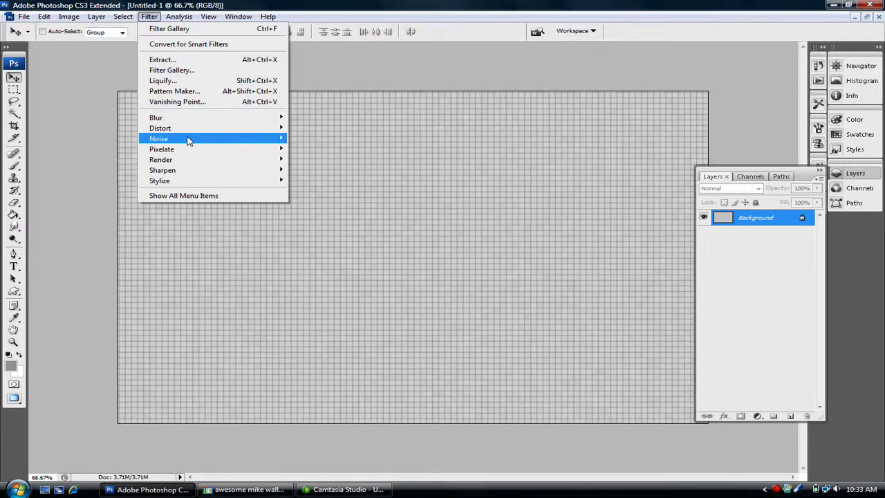
left_click(193, 196)
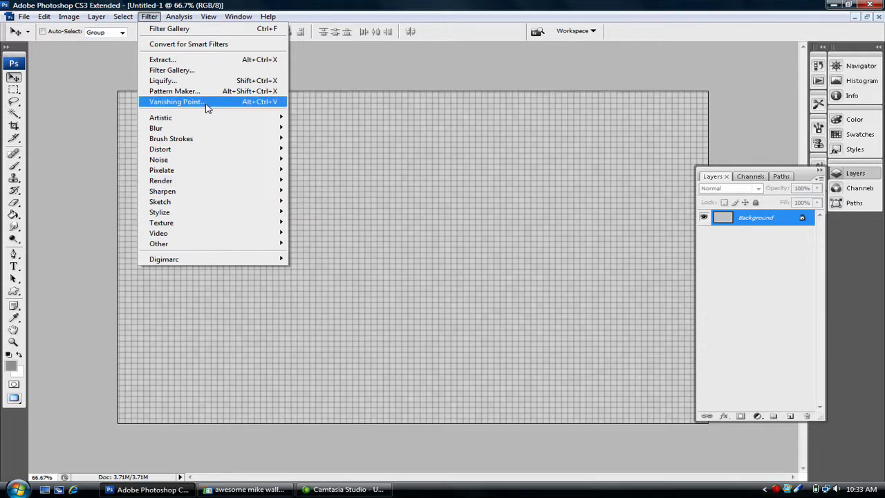
mouse_move(215, 194)
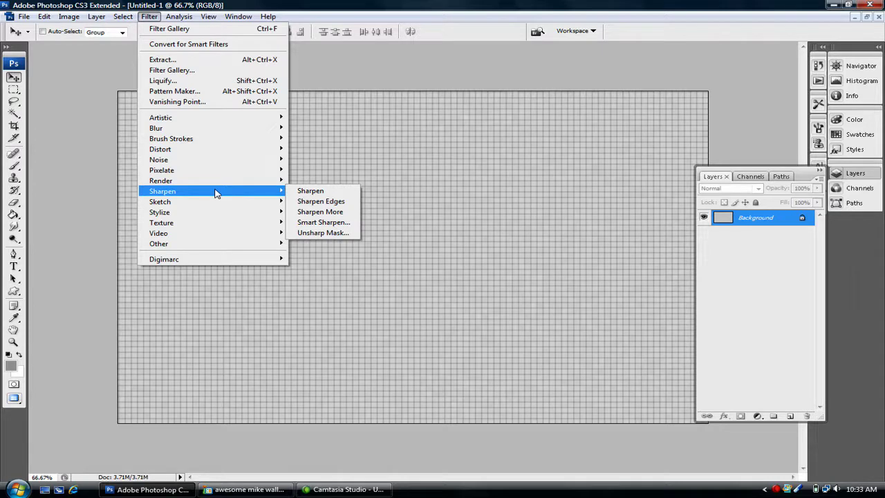
mouse_move(223, 173)
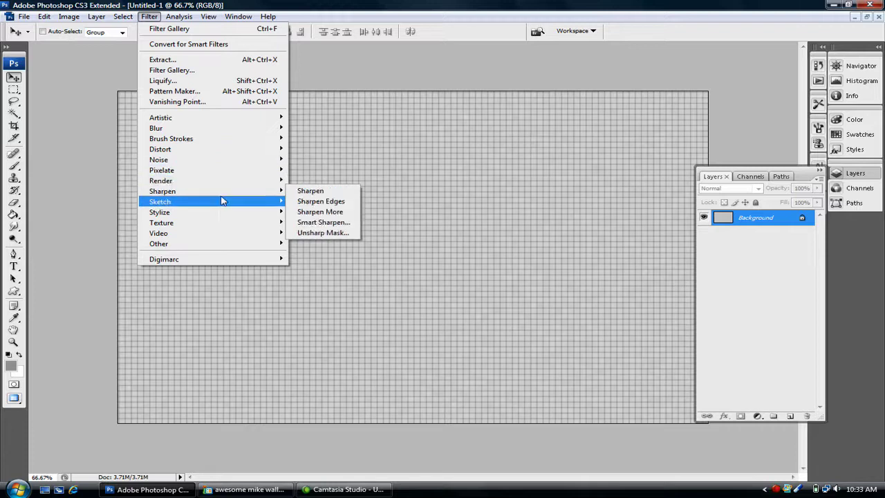
mouse_move(228, 150)
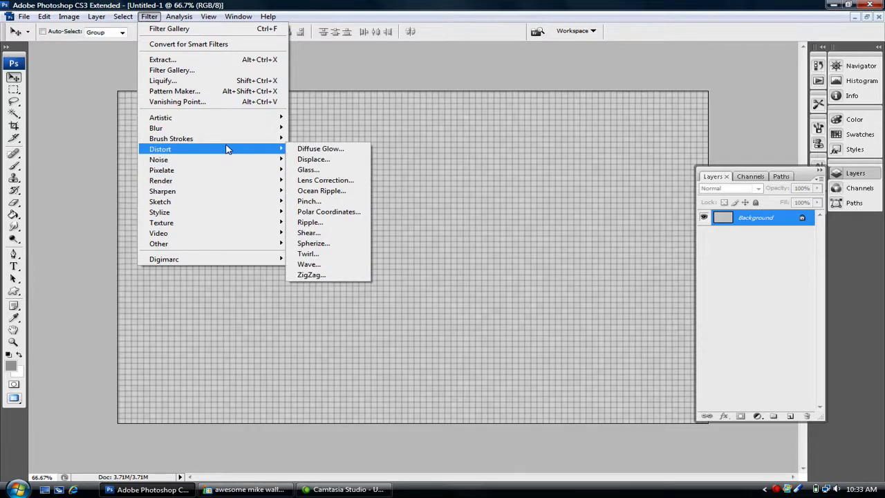
mouse_move(228, 132)
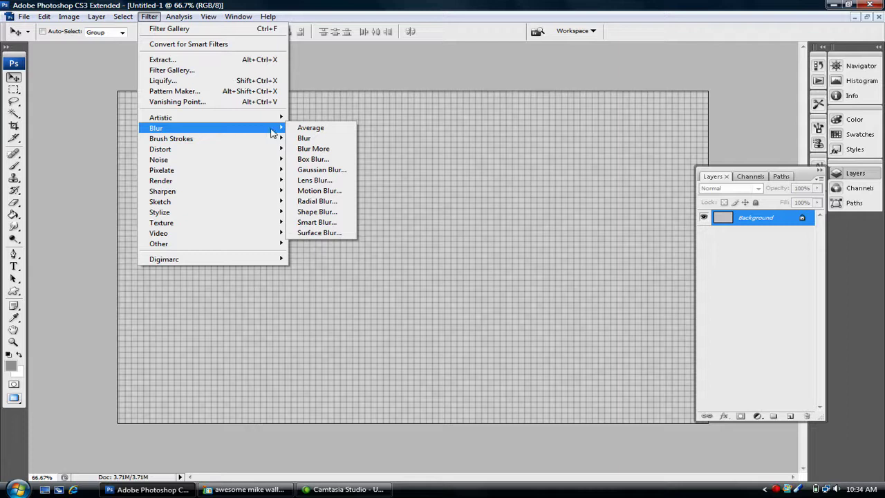
- Apply Motion Blur at angle 0° and distance 188 pixels to form horizontal stripes
left_click(339, 192)
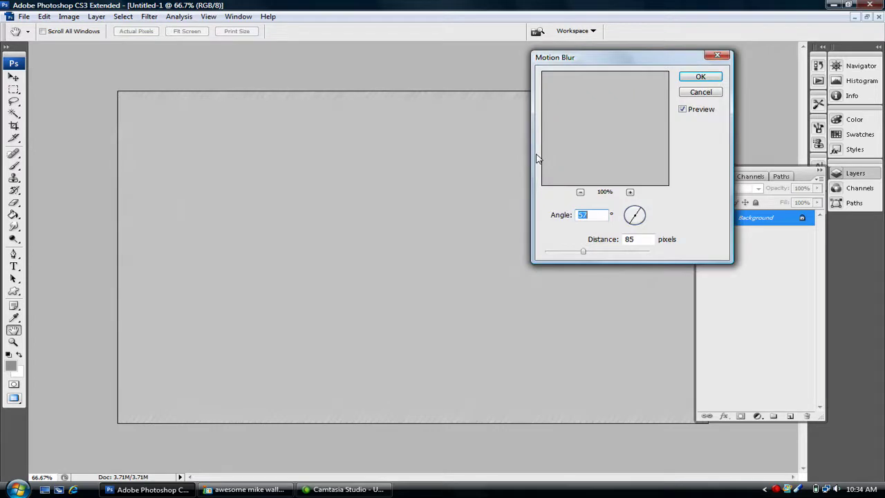
type("0")
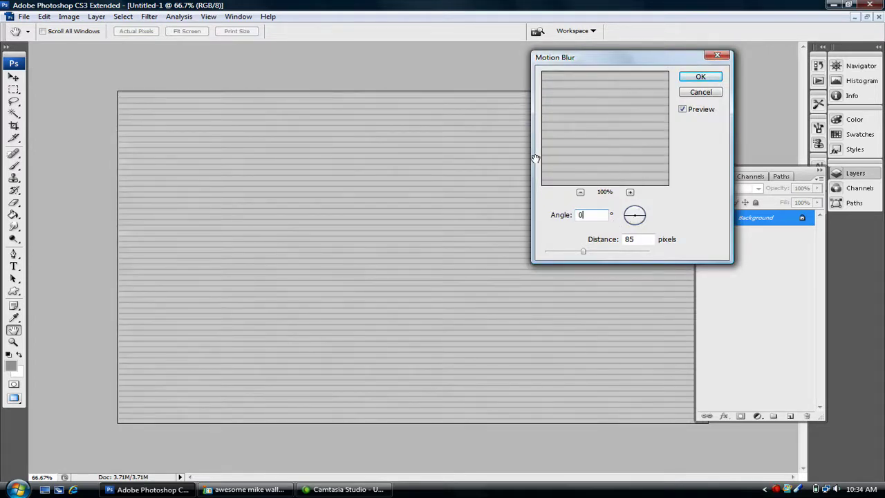
double_click(574, 214)
mouse_move(583, 253)
left_mouse_down()
mouse_move(618, 249)
mouse_move(599, 256)
left_mouse_up()
left_click(618, 249)
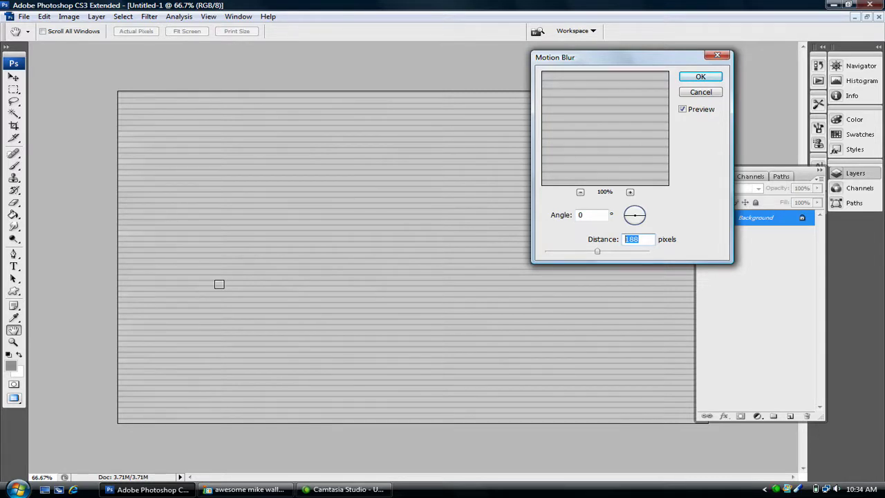
left_click(586, 215)
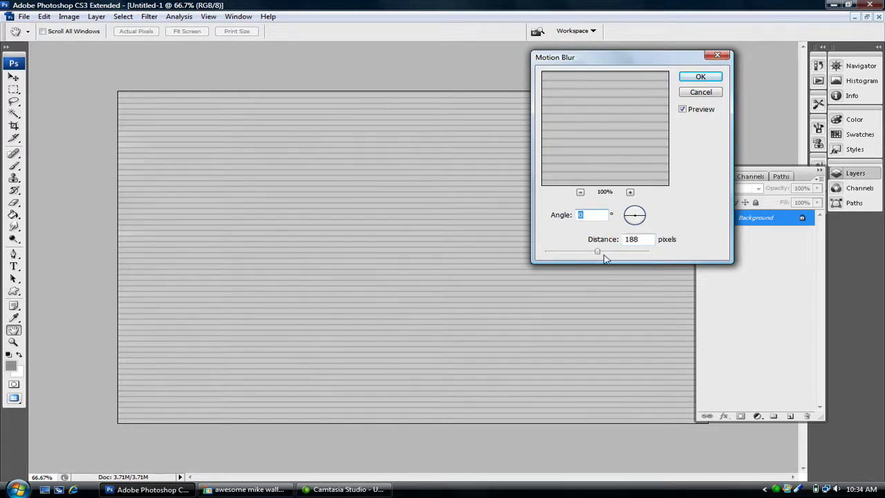
left_click(651, 237)
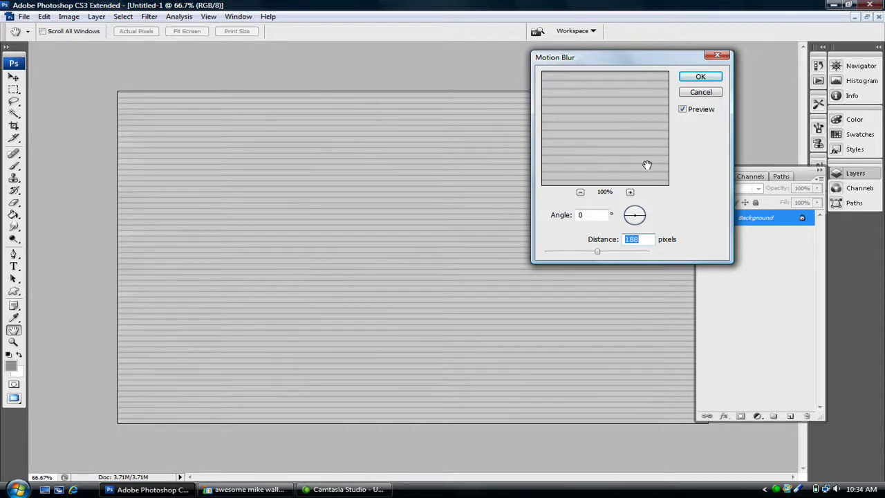
left_click(700, 77)
key("v")
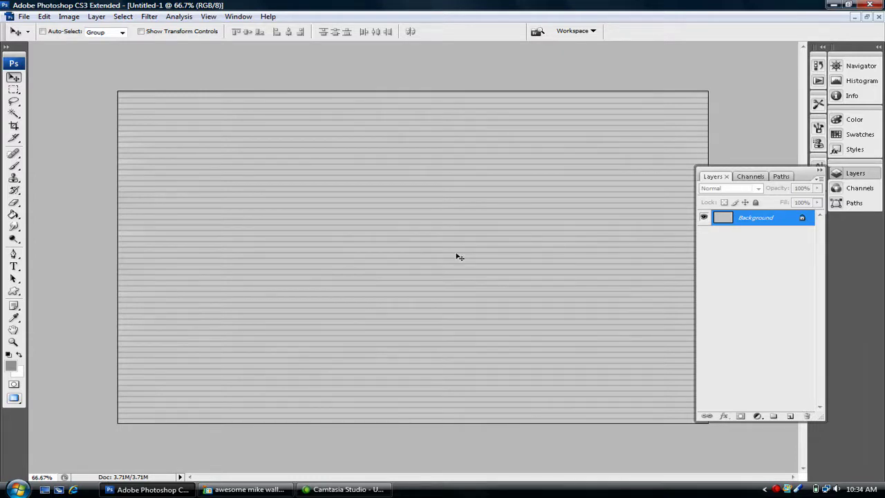
- Unlock the Background as Layer 0, then create an empty Layer 1 on top
double_click(762, 219)
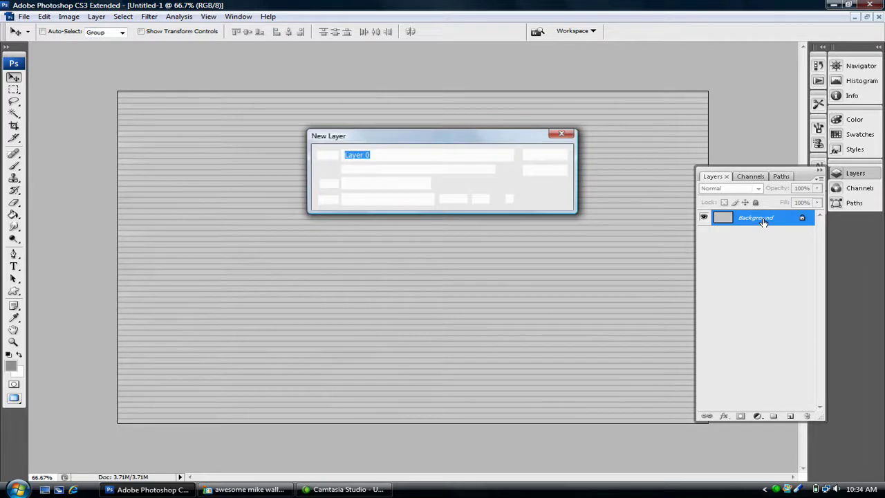
key("Return")
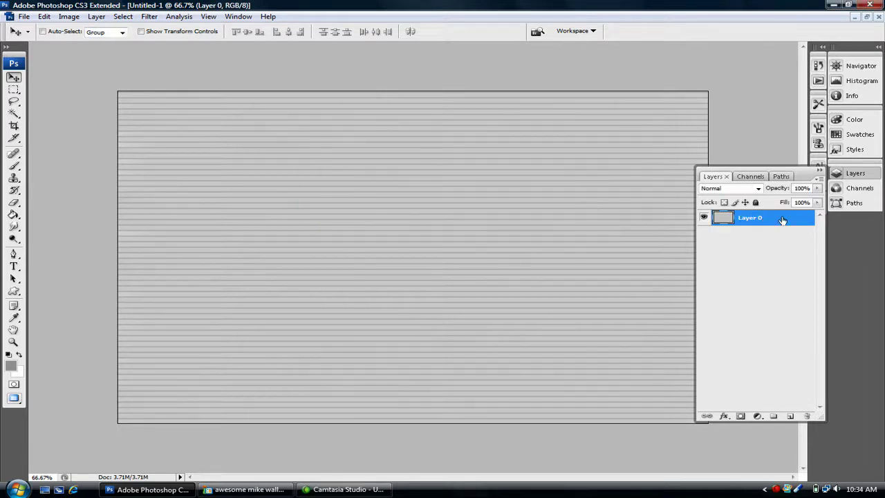
left_click(789, 416)
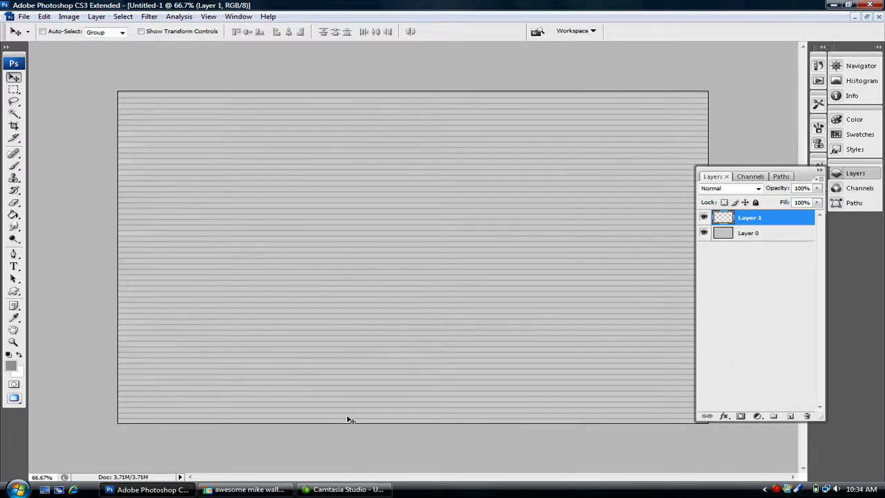
left_click(266, 465)
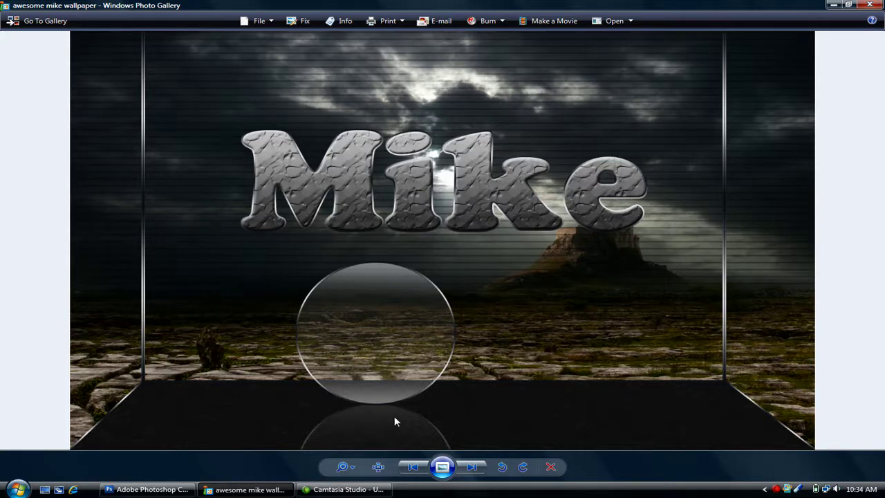
left_click(341, 489)
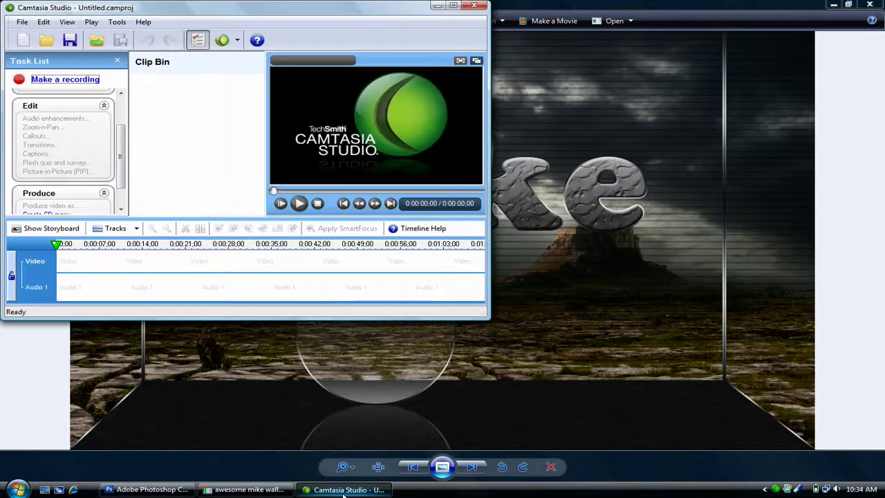
left_click(341, 490)
left_click(148, 490)
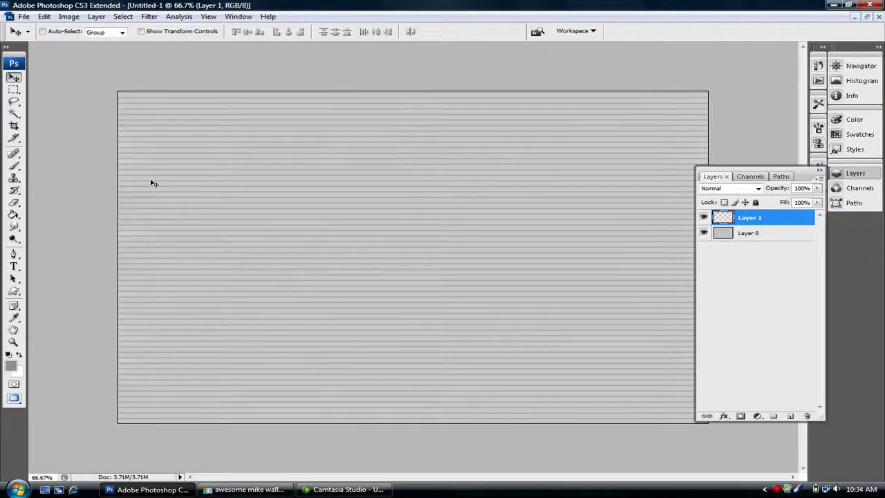
key("o")
- Reset to default colours and fill Layer 1 with solid black
left_click(9, 355)
left_click(13, 215)
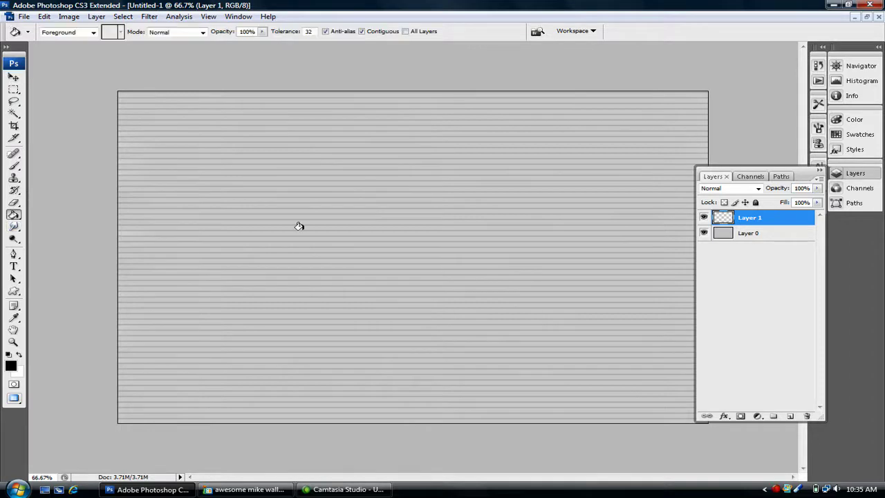
left_click(330, 246)
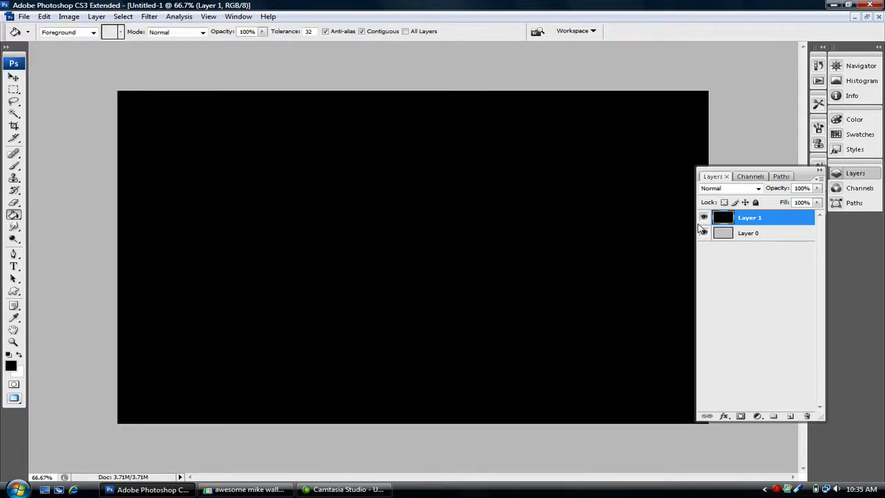
- Add 12.5% uniform monochromatic noise to the black layer
left_click(148, 16)
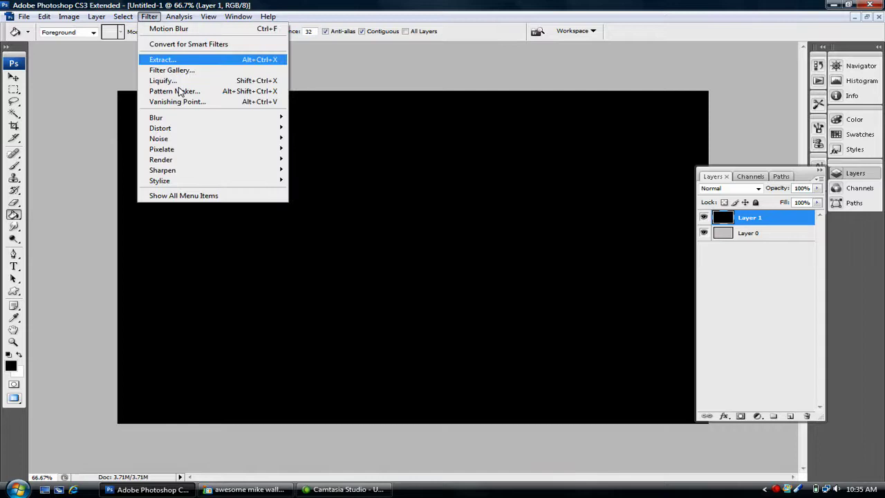
mouse_move(199, 147)
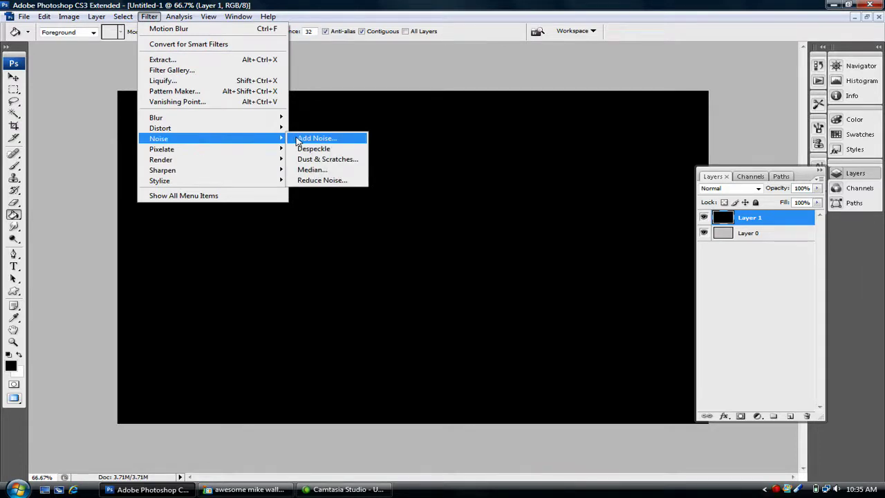
left_click(318, 138)
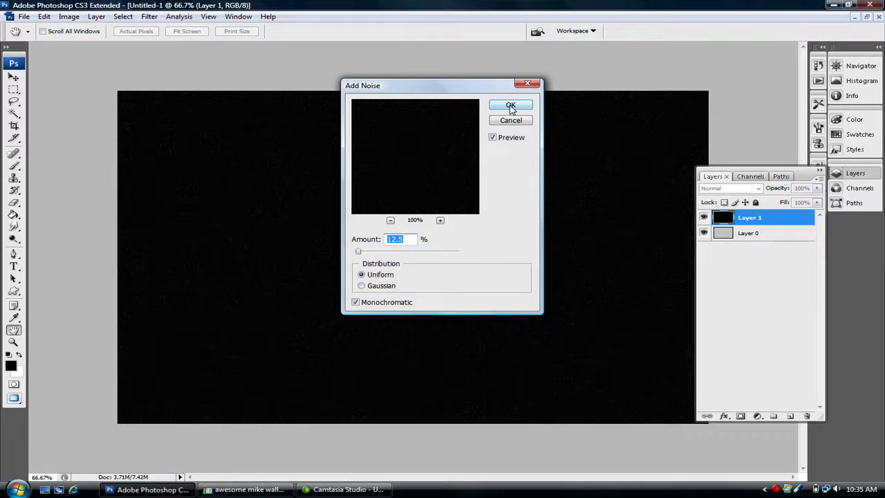
left_click(510, 106)
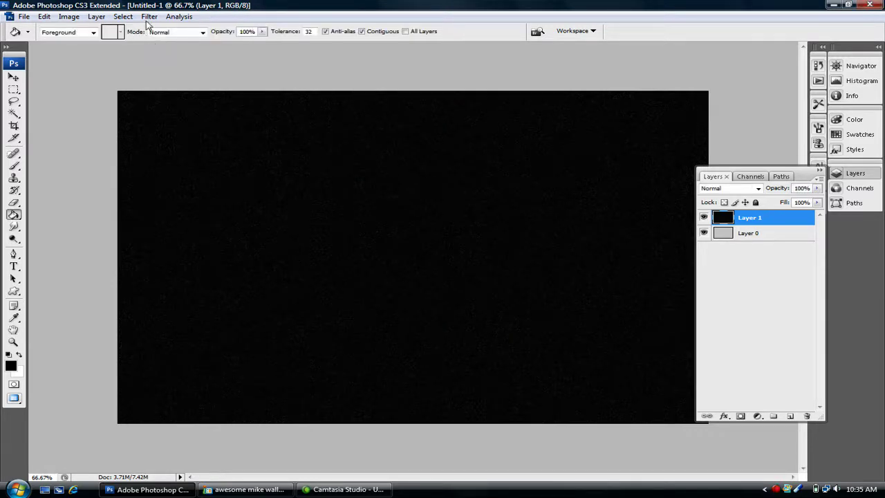
left_click(148, 17)
mouse_move(207, 150)
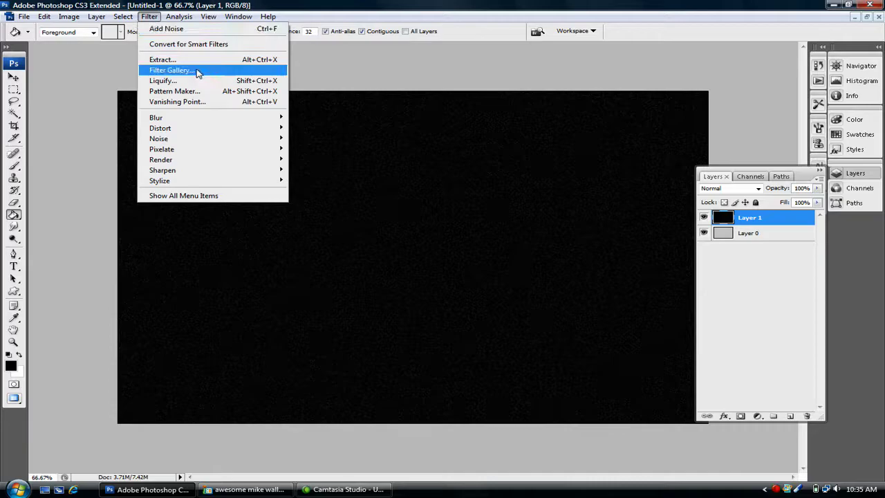
- Apply the Patchwork texture (Square Size 10, Relief 0) to the black Layer 1
left_click(196, 71)
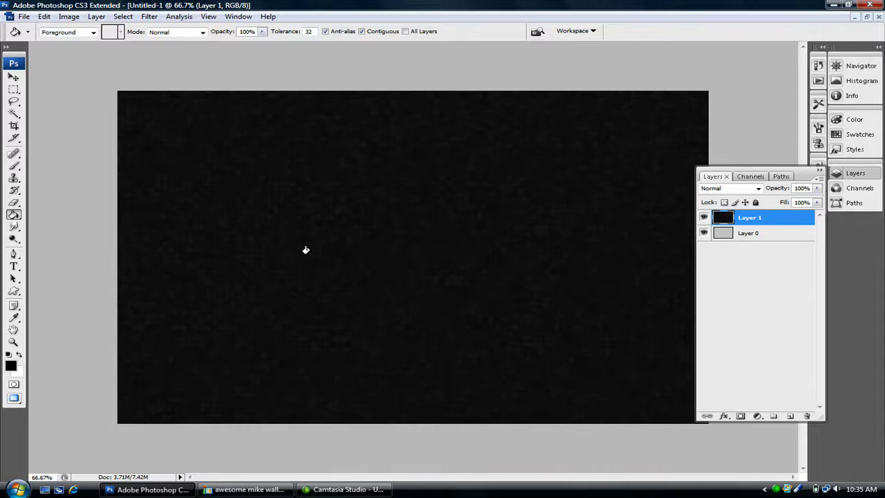
left_click(14, 76)
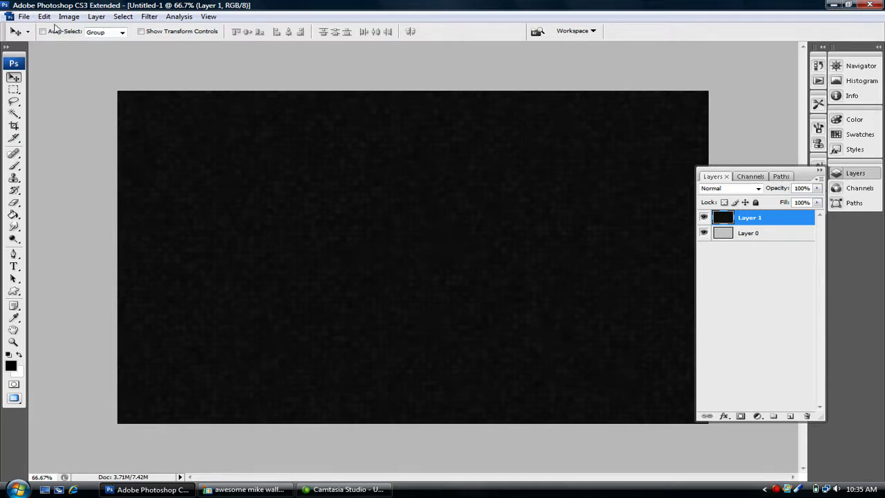
- Distort Layer 1, pulling its top corners down and inward into a floor trapezoid
left_click(43, 16)
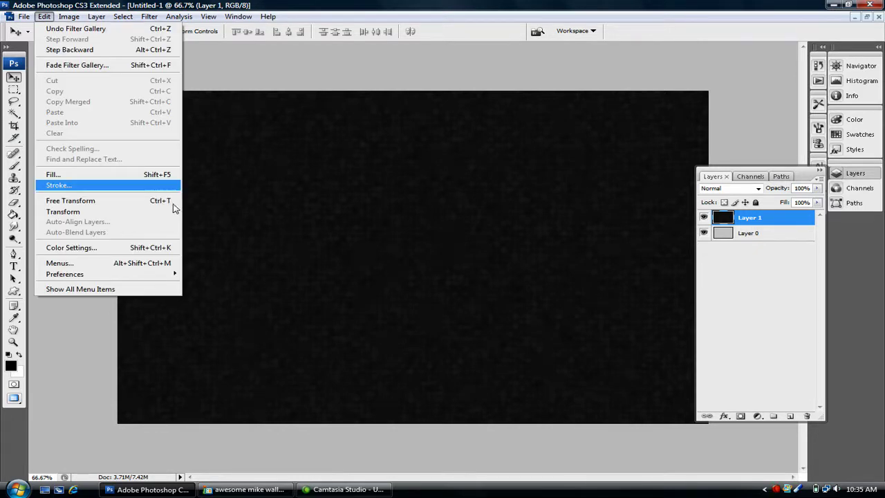
mouse_move(173, 211)
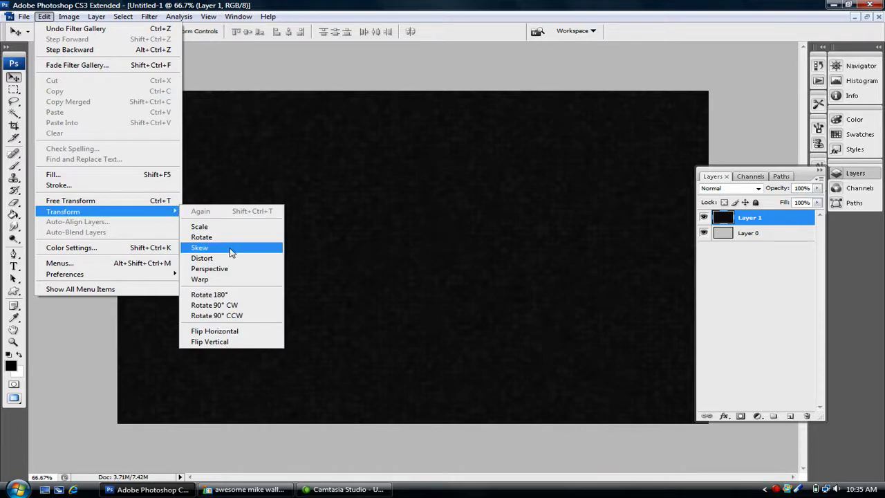
left_click(231, 259)
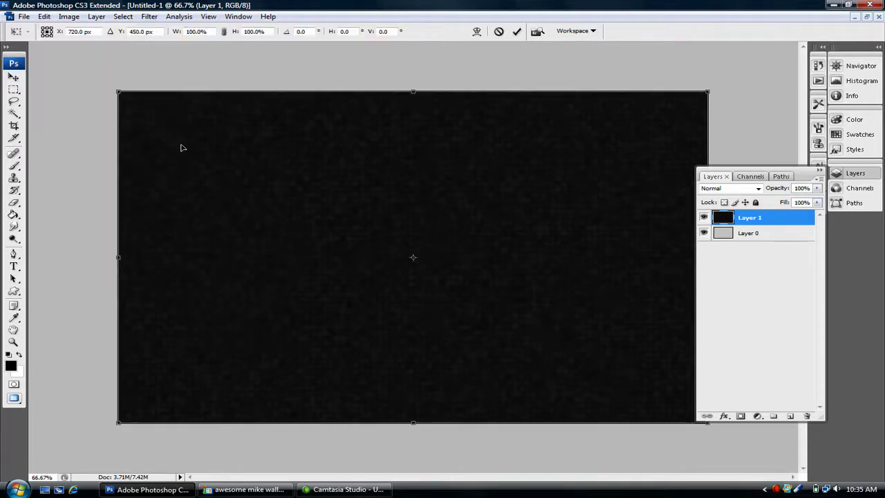
left_click_drag(118, 91, 207, 354)
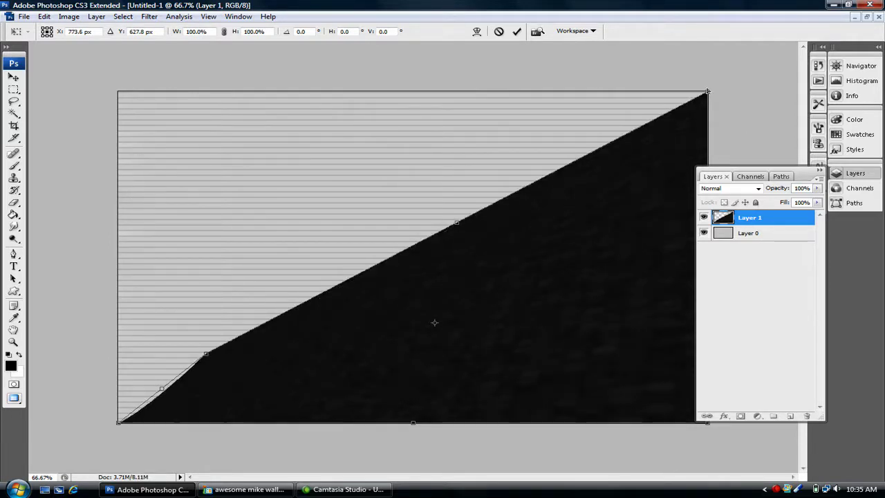
left_click_drag(708, 94, 610, 372)
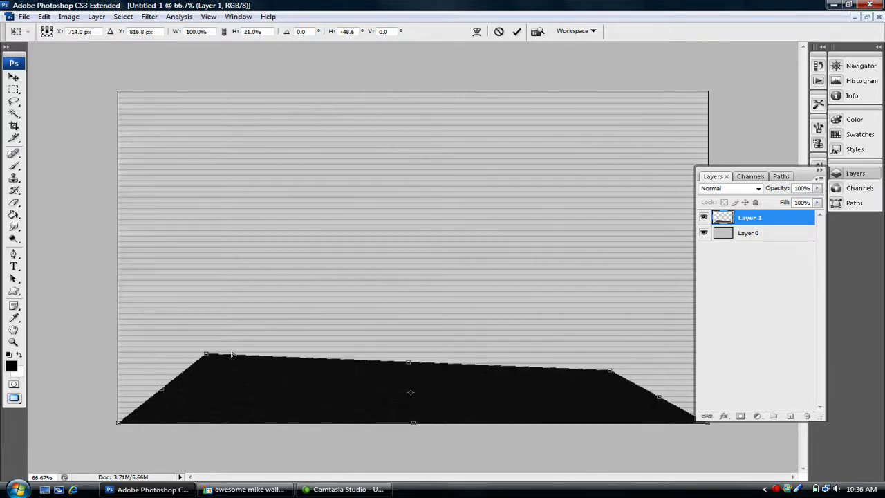
left_click_drag(211, 354, 208, 371)
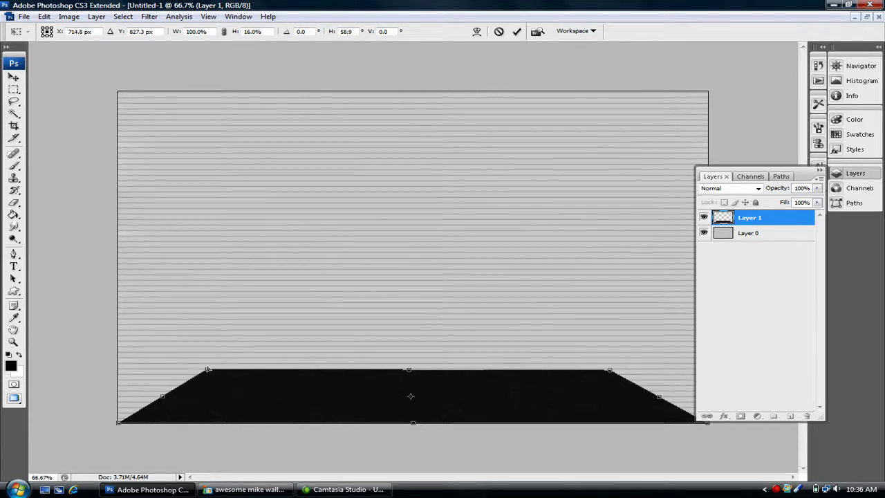
key("Return")
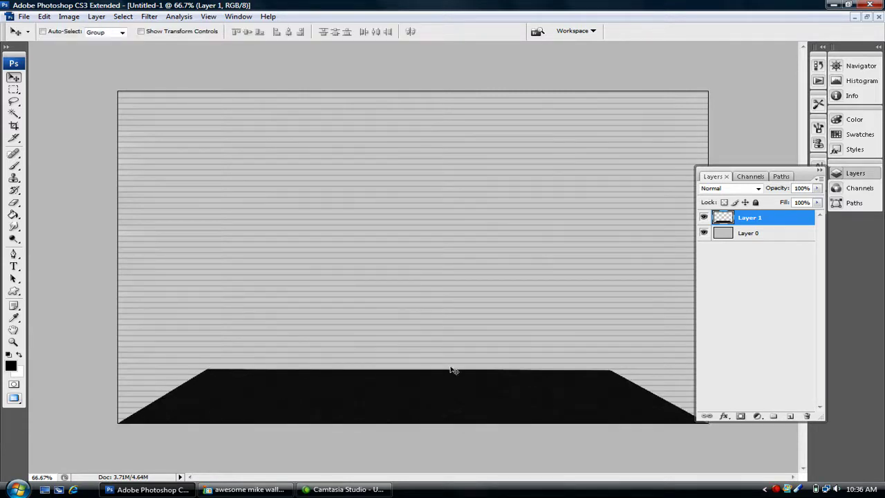
- Select the Line tool and zoom in to 100% around the floor's left corner
left_click(776, 489)
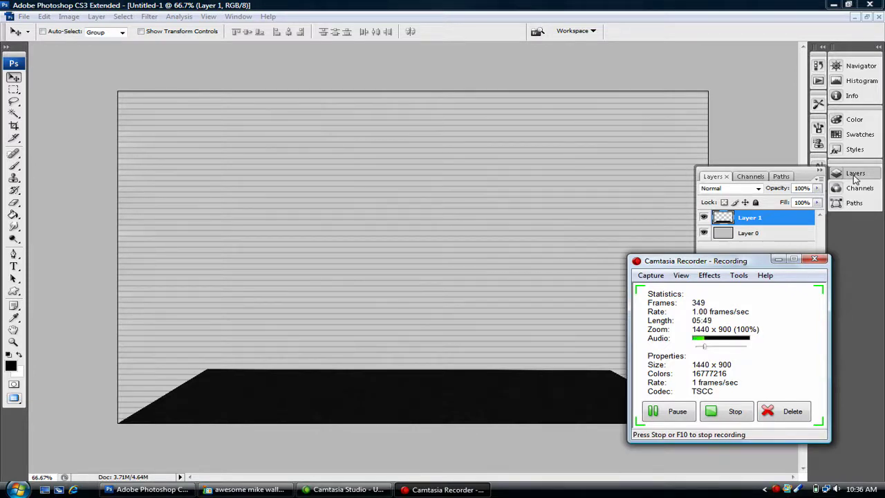
left_click(778, 259)
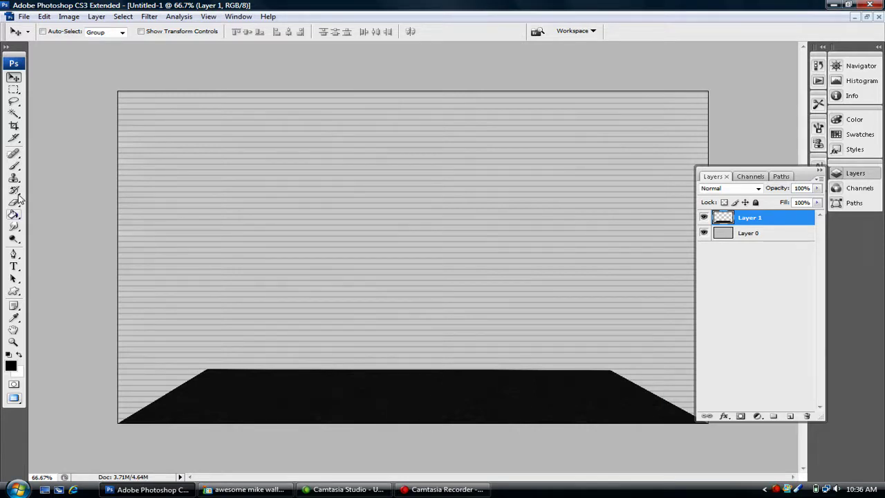
left_click(15, 291)
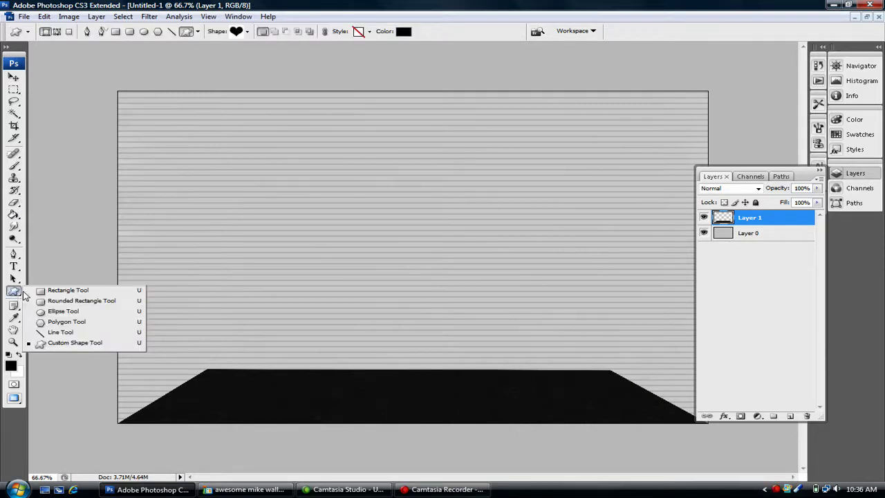
left_click(59, 334)
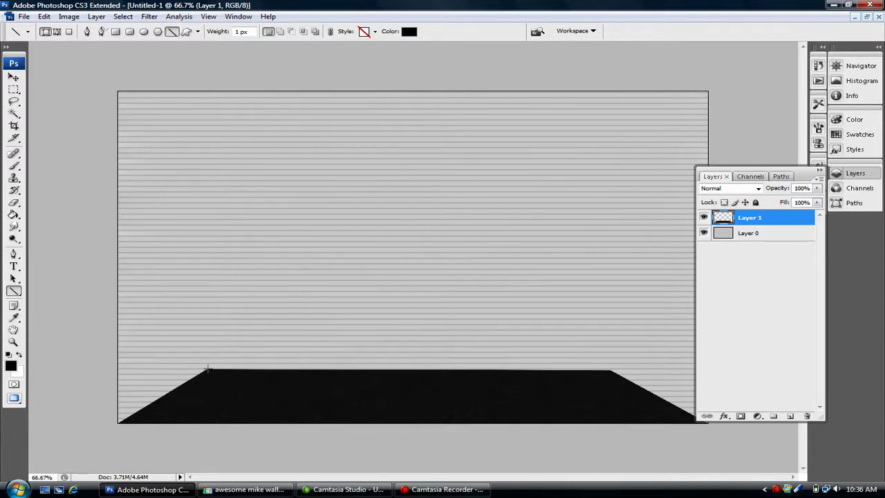
key("z")
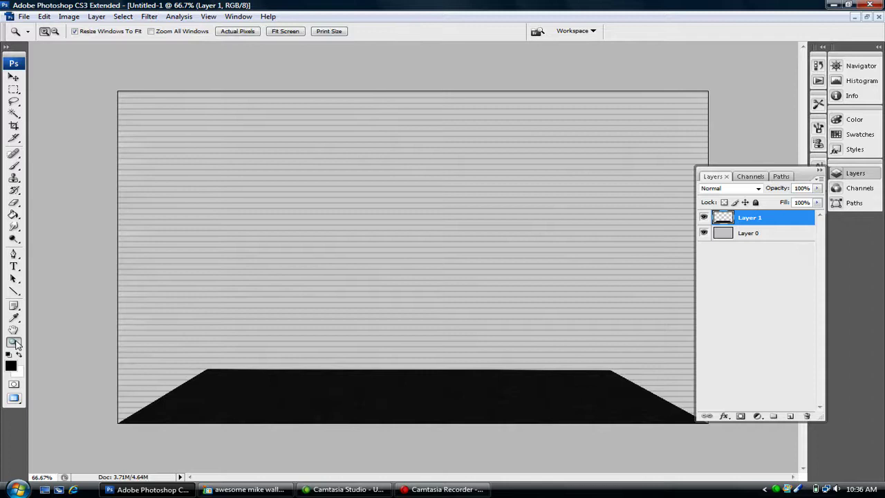
left_click(175, 371)
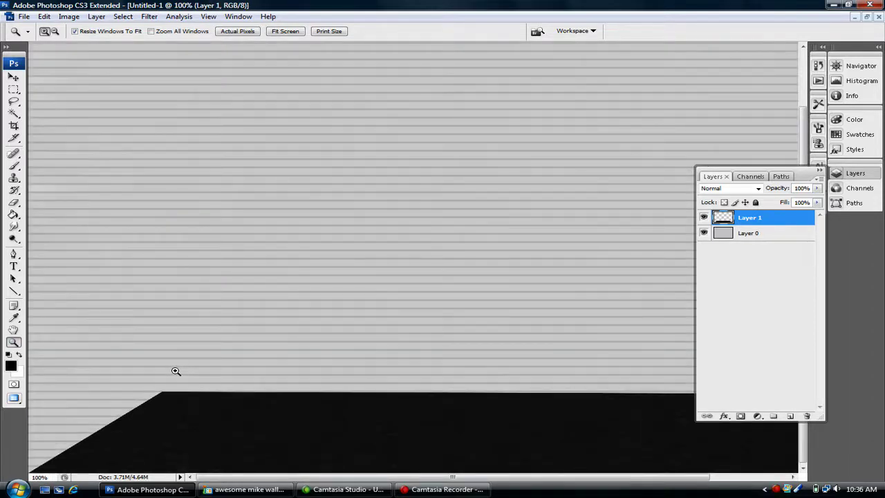
key("space")
left_click(13, 291)
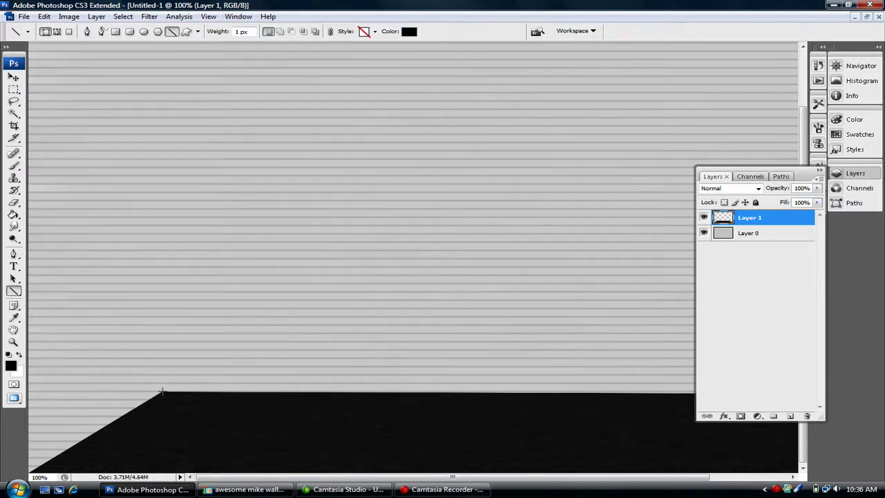
- Draw vertical lines up from the floor's left and right back corners
left_click_drag(162, 391, 164, 5)
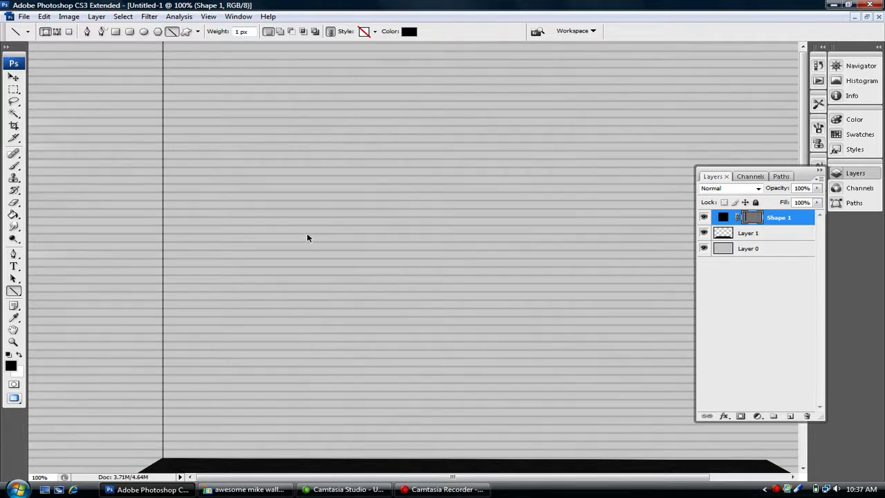
key("ctrl+minus")
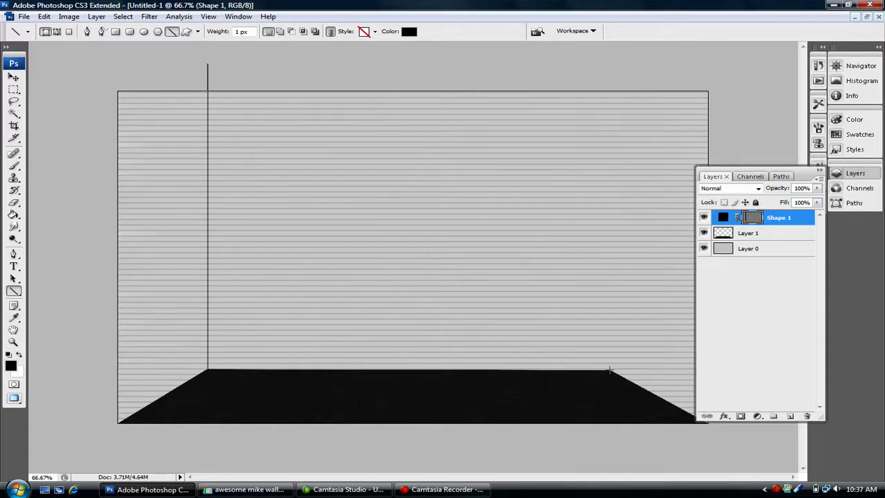
left_click_drag(610, 371, 602, 126)
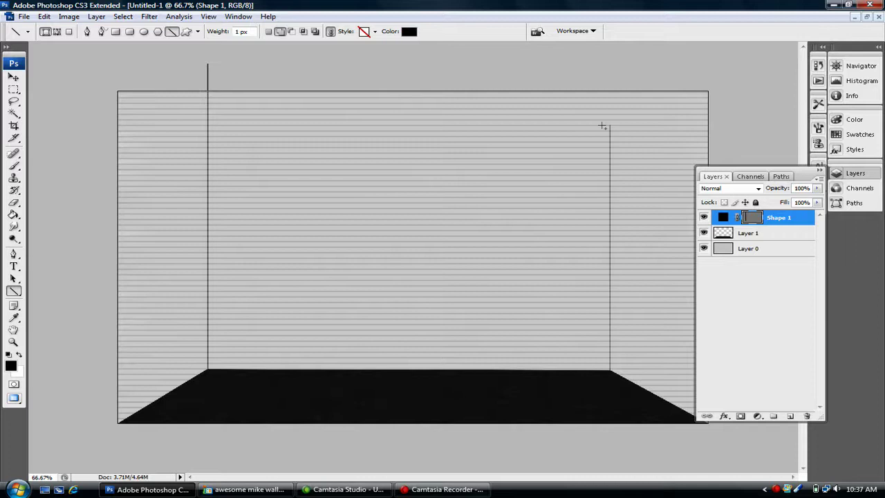
left_click_drag(602, 127, 604, 68)
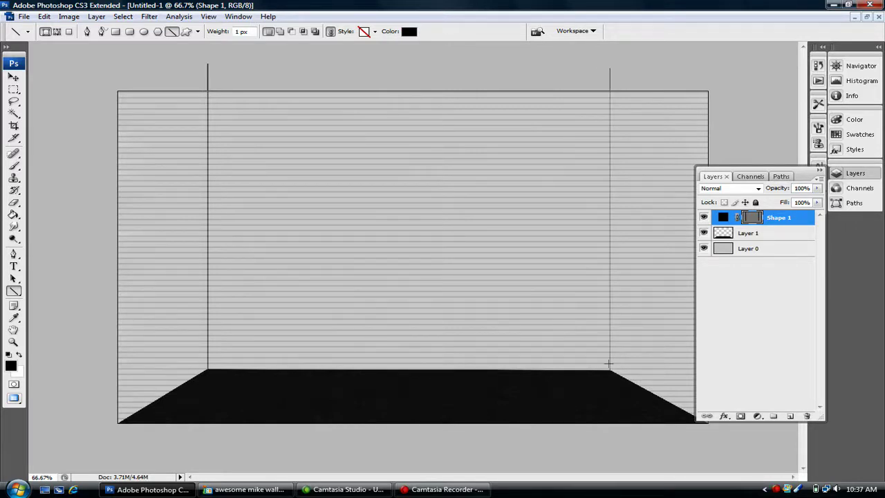
left_click(14, 78)
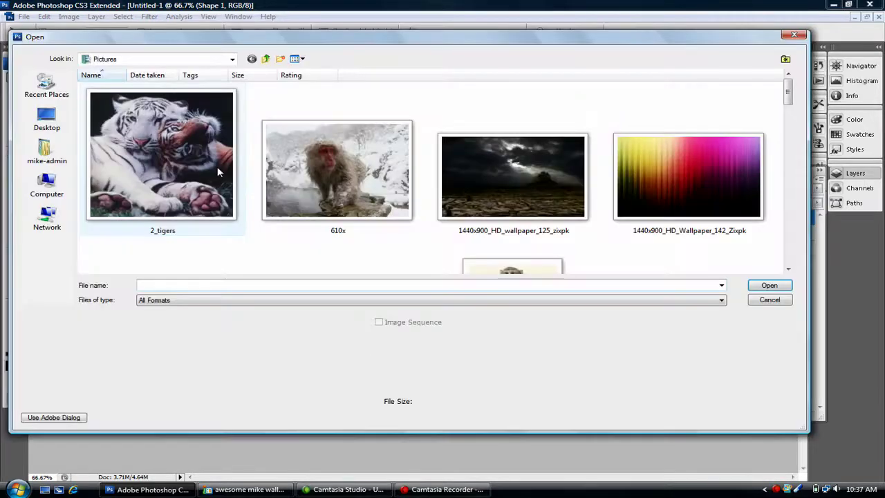
- Find SnowLeopard.jpg in the Pictures folder and open it as a new document
left_click(479, 199)
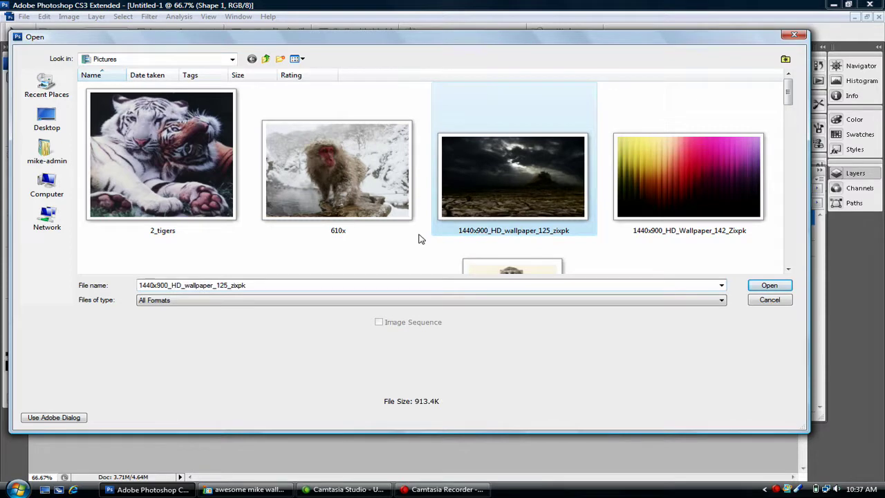
scroll(414, 241, "down", 5)
left_click(412, 242)
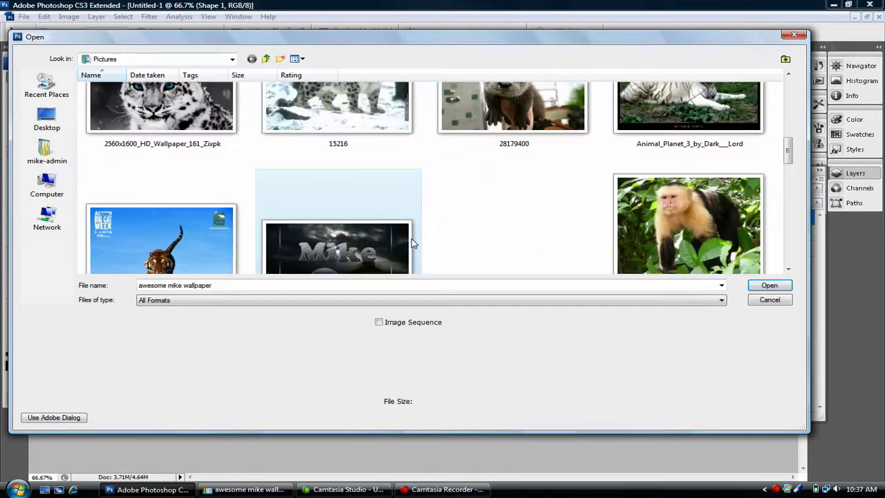
scroll(412, 242, "down", 3)
scroll(412, 243, "down", 3)
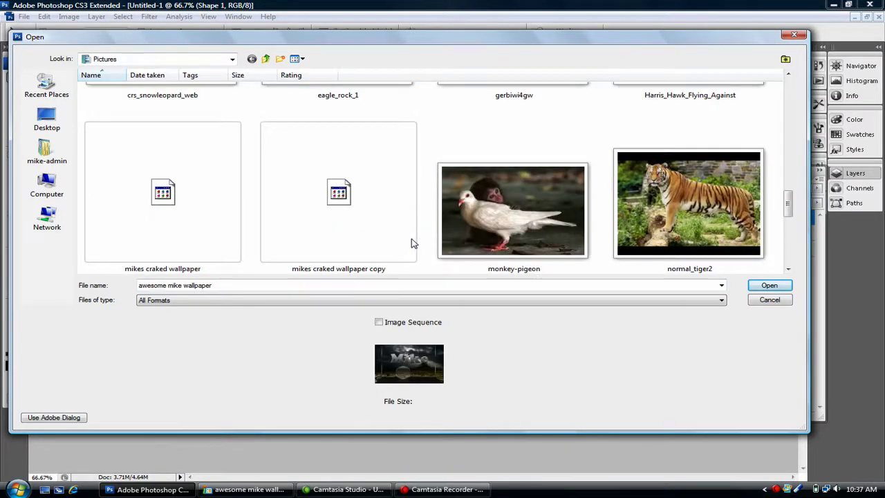
scroll(412, 244, "down", 3)
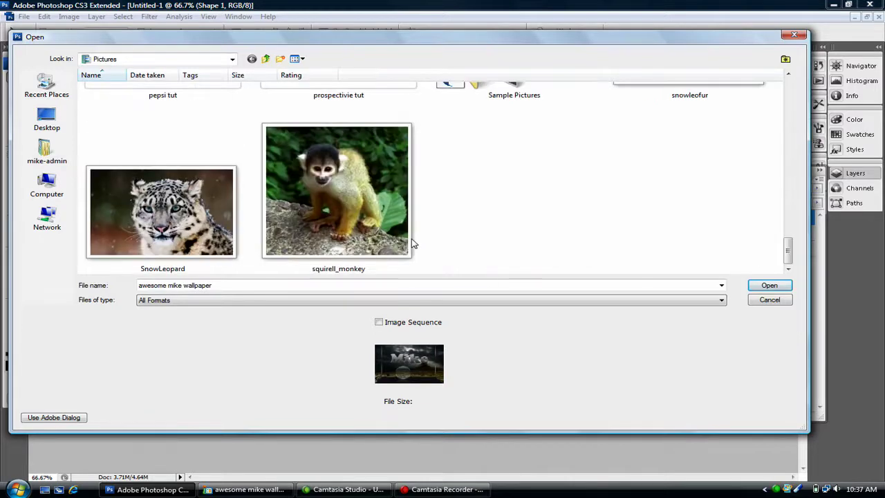
left_click(163, 210)
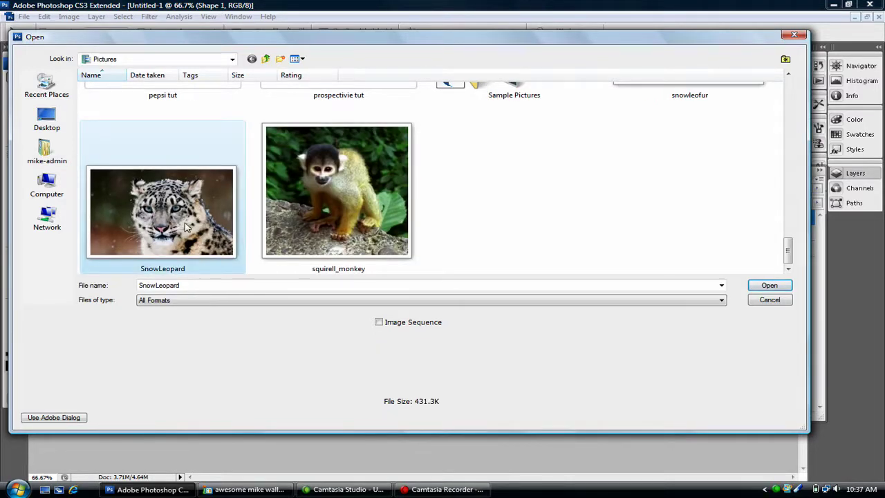
left_click(768, 284)
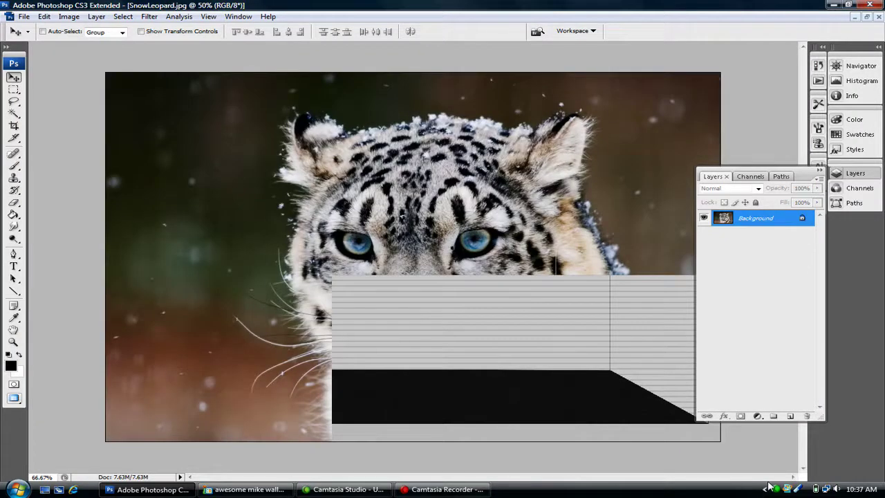
- Convert the leopard's Background to Layer 0, select the whole image, and switch back to Untitled-1
left_click(775, 489)
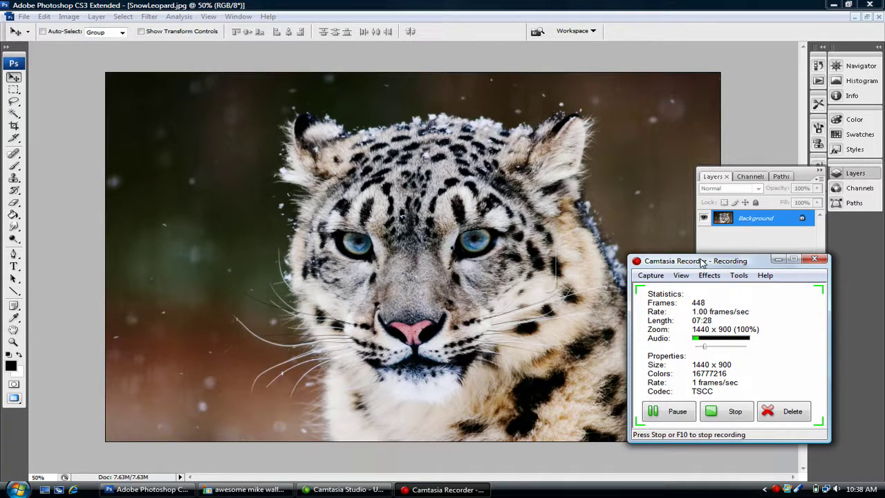
left_click(791, 259)
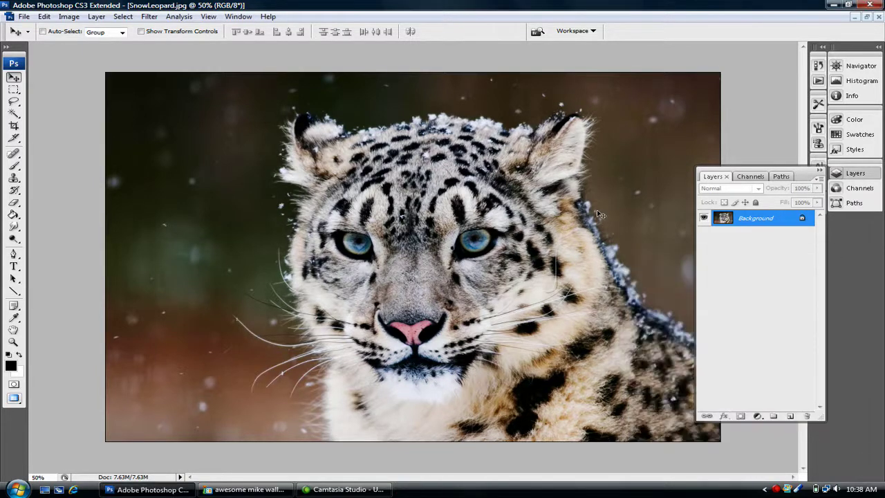
double_click(759, 220)
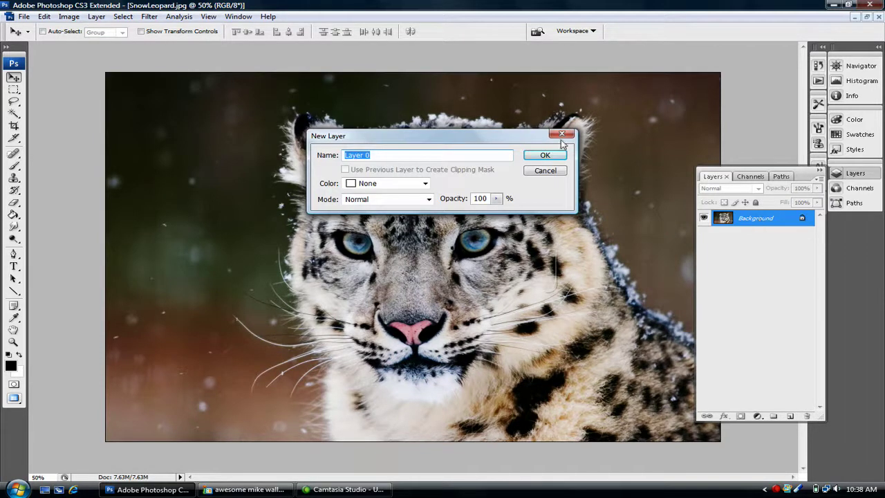
key("Return")
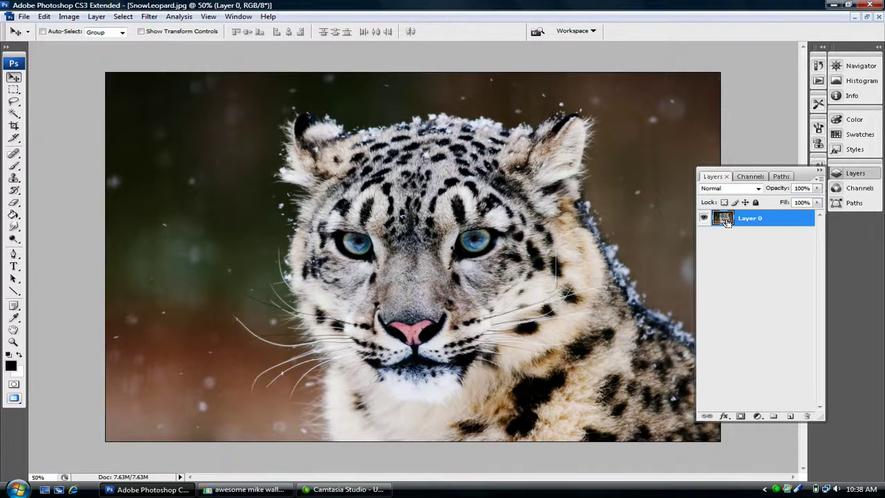
left_click(726, 221, "ctrl")
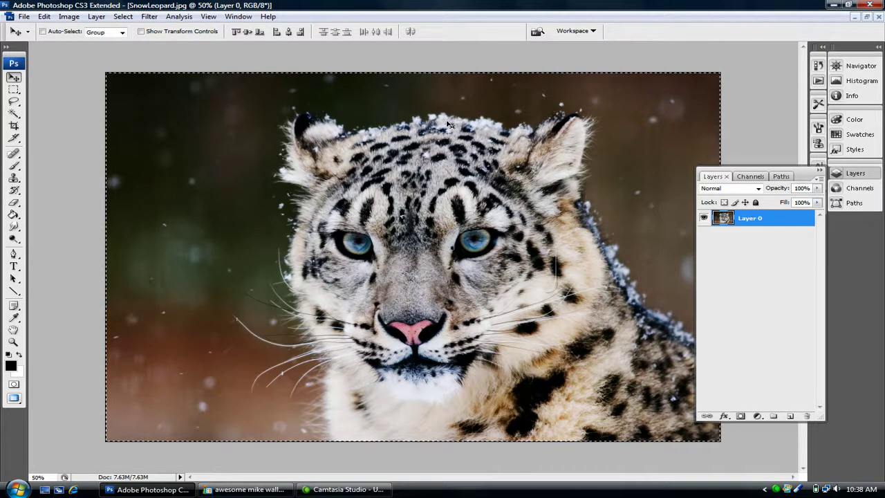
left_click(864, 17)
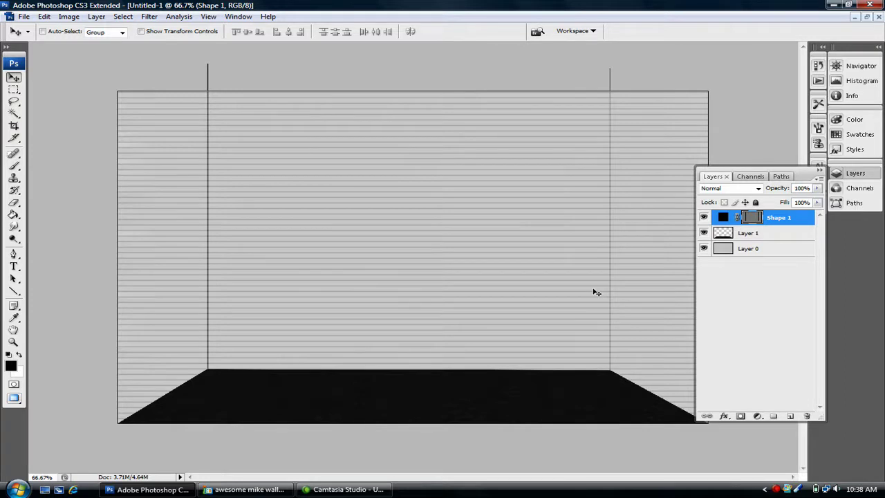
- Paste the leopard into Untitled-1 as Layer 2, scaled to 73.7% and moved to cover the canvas
key("ctrl+v")
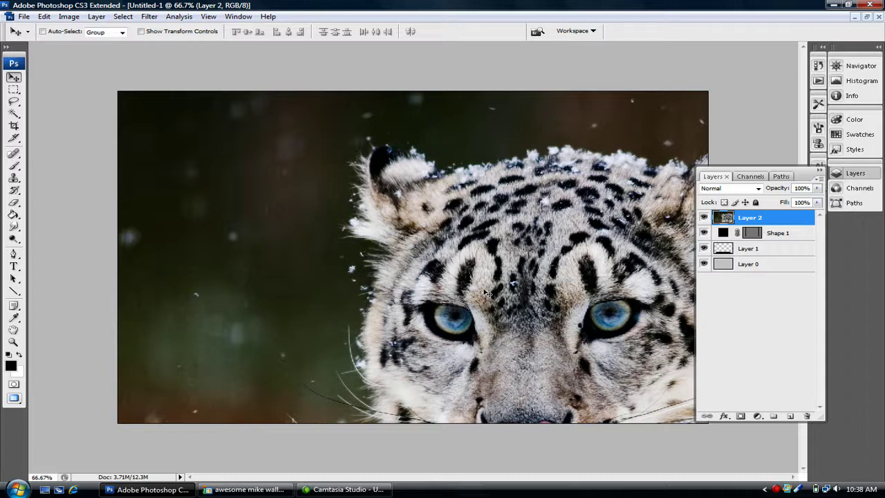
key("ctrl+t")
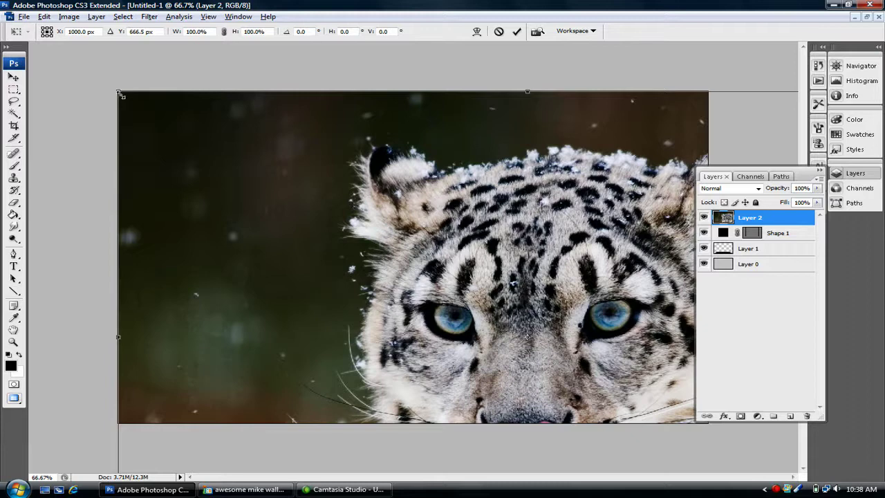
left_click_drag(121, 96, 225, 156)
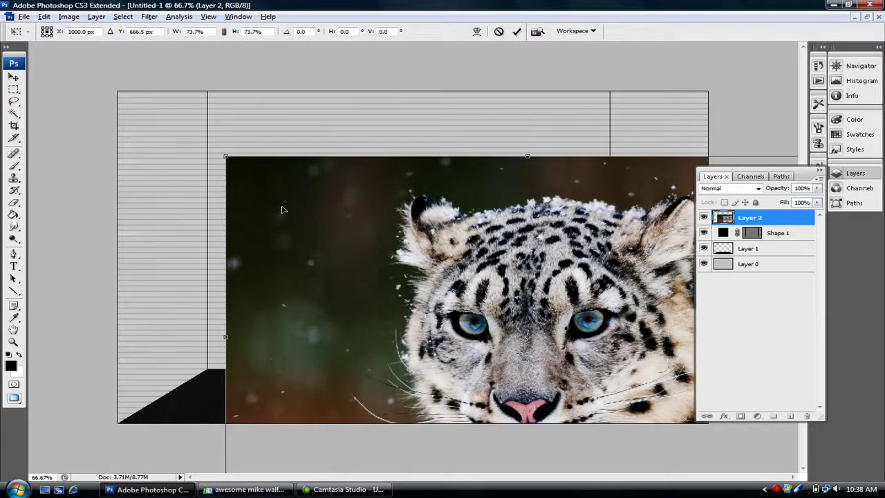
left_click_drag(282, 209, 142, 137)
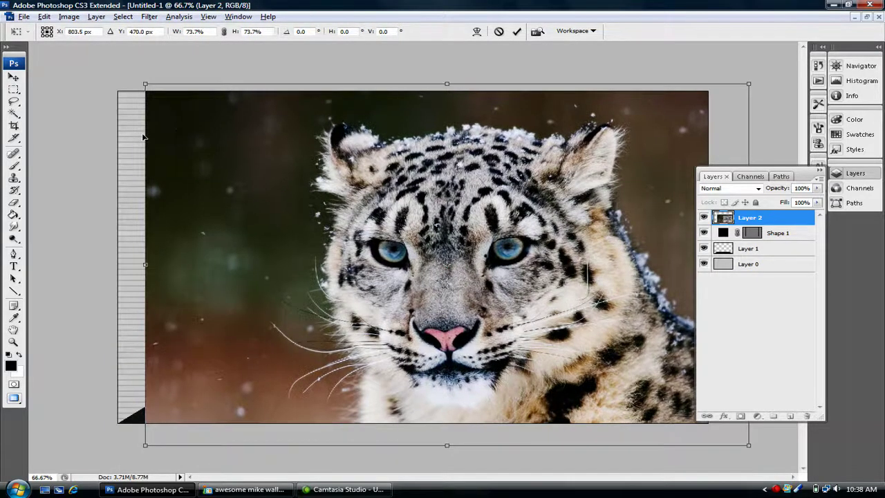
left_click_drag(142, 137, 102, 138)
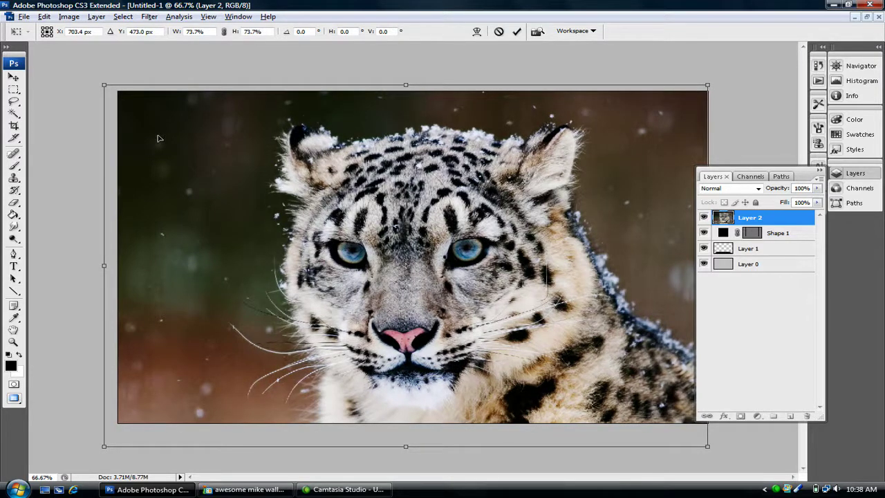
key("v")
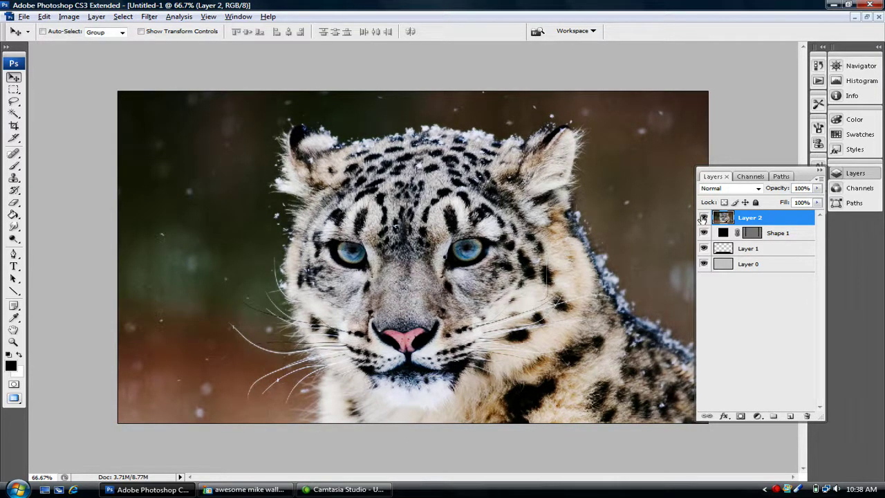
- Move the leopard's Layer 2 below the striped wall Layer 0
left_click_drag(759, 219, 760, 254)
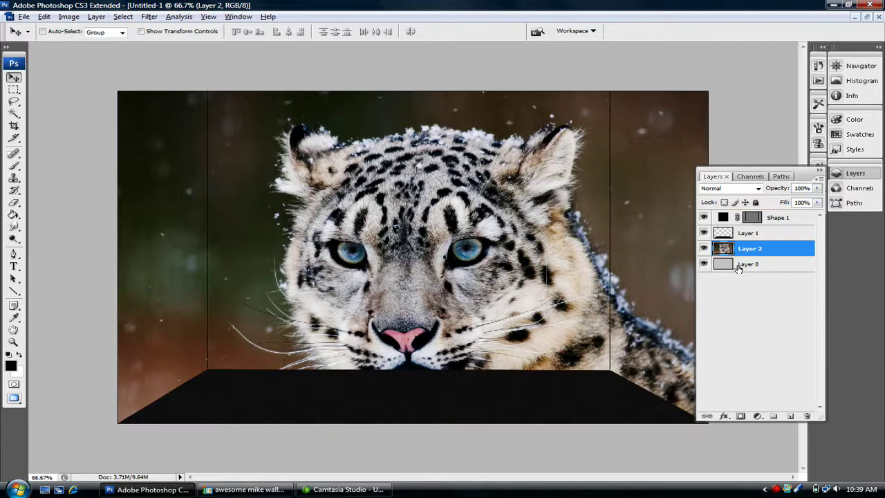
left_click(745, 269)
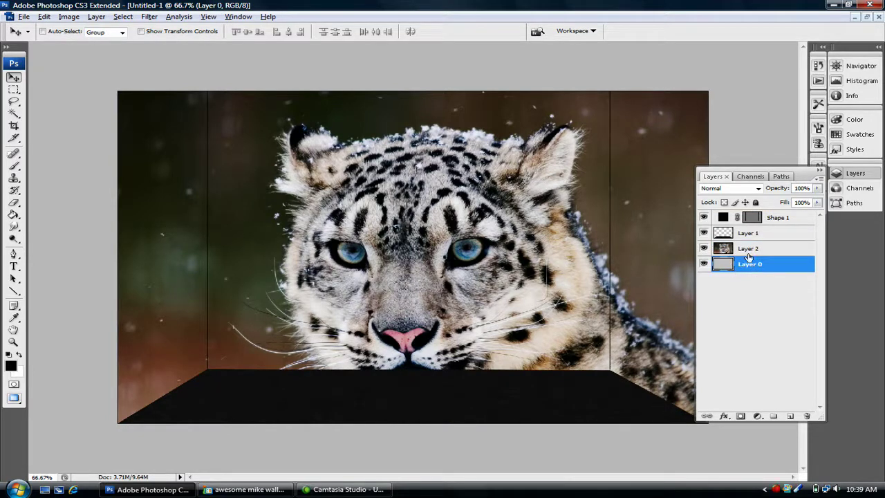
left_click_drag(747, 253, 749, 280)
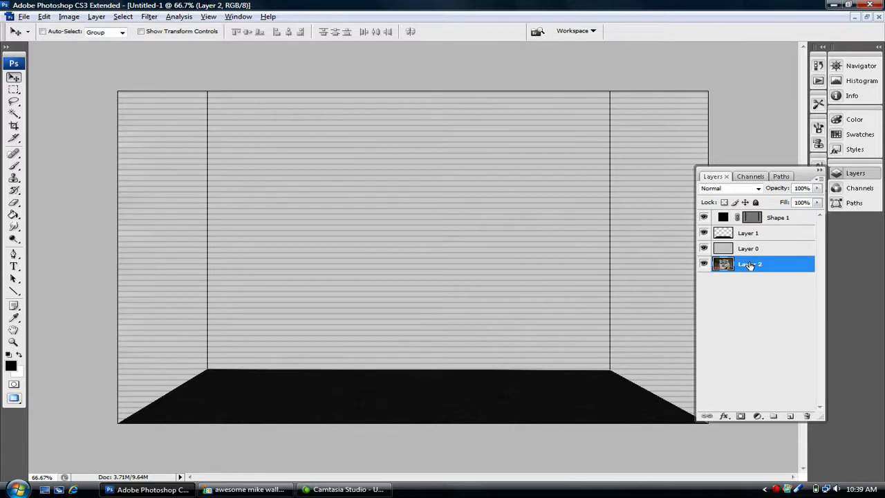
- Set Layer 0's blend mode to Multiply so the leopard shows through the stripes
left_click(743, 255)
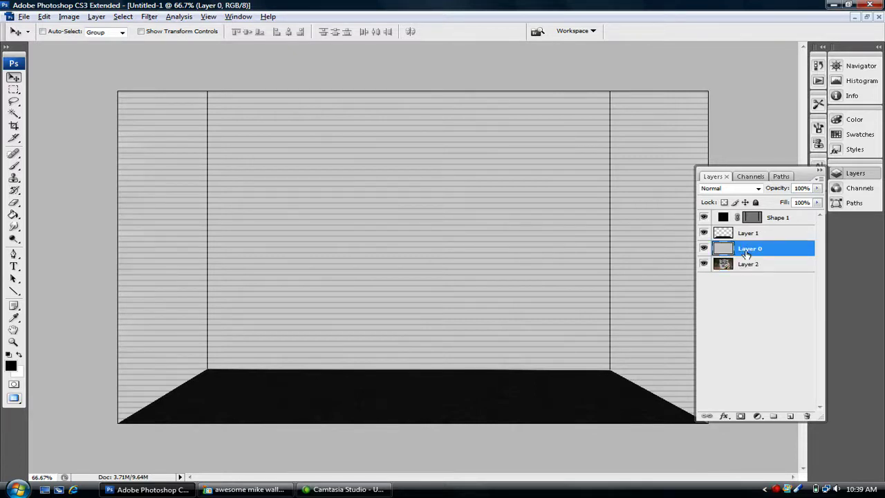
left_click(733, 188)
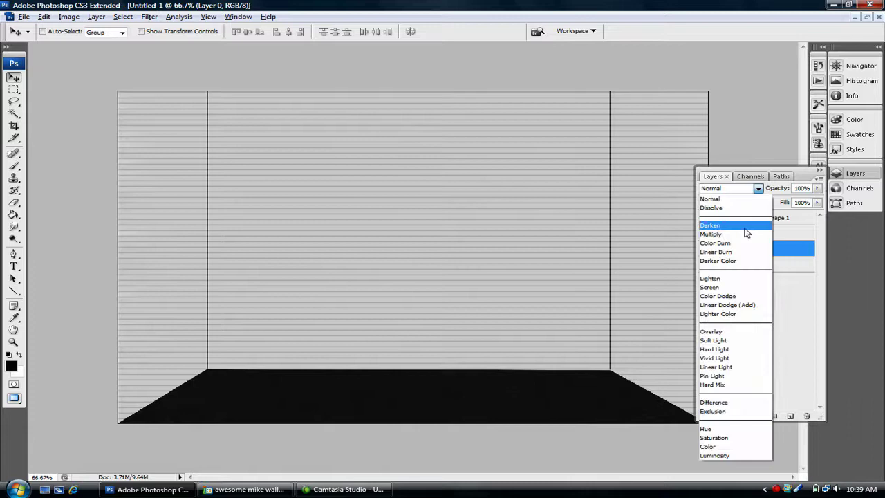
left_click(741, 234)
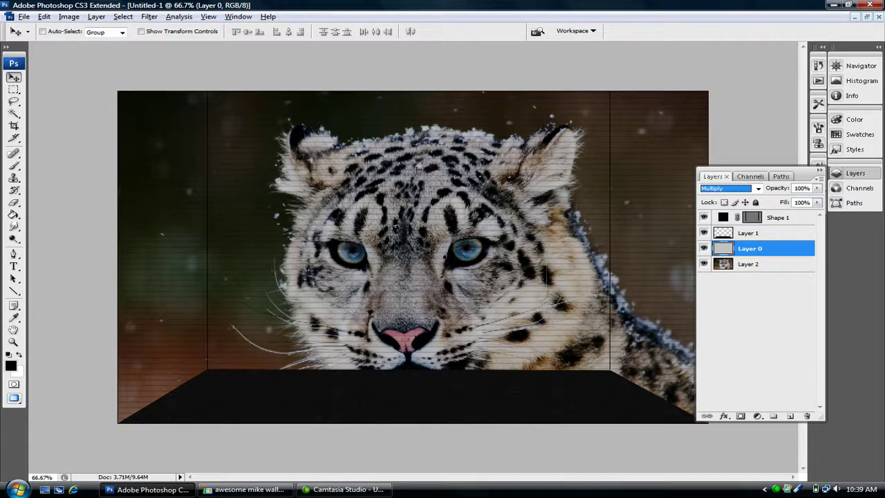
left_click(771, 490)
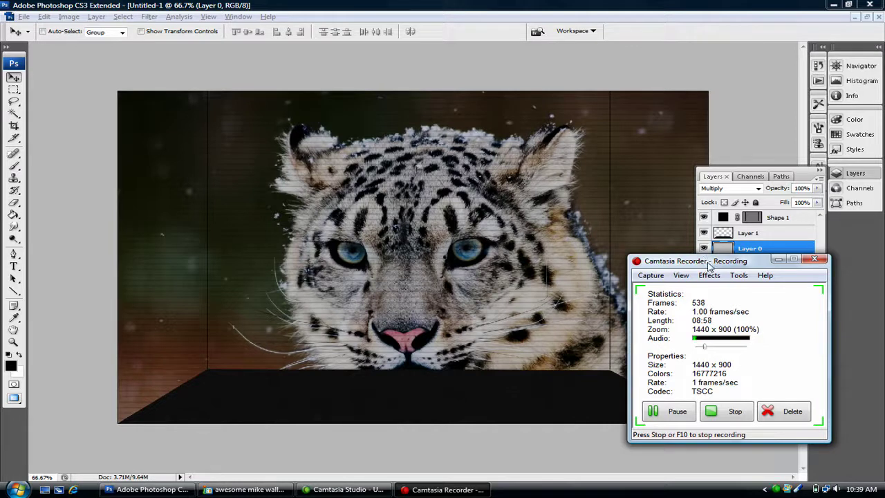
left_click_drag(708, 266, 791, 257)
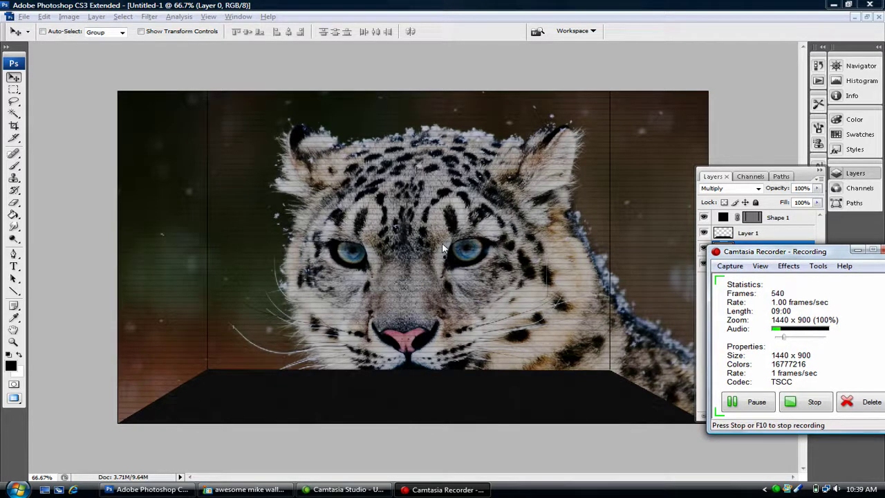